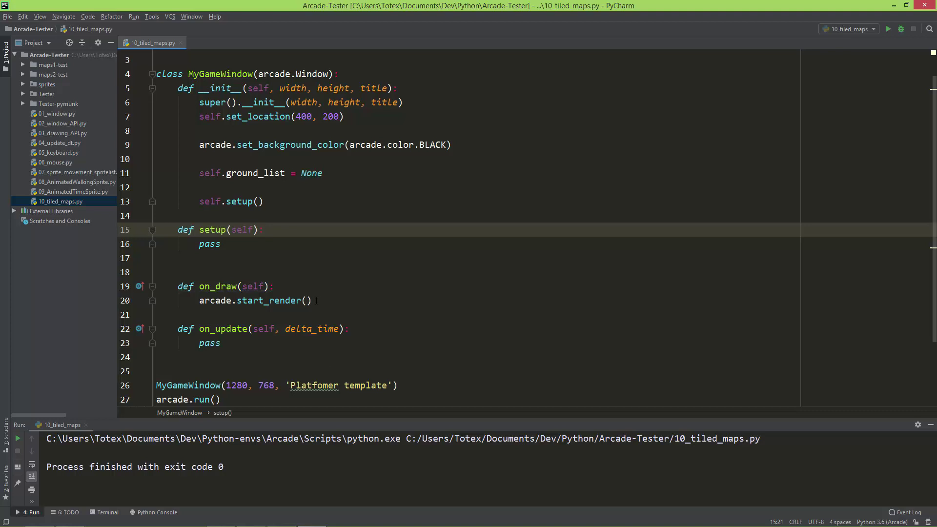
pyautogui.scroll(2, 469, 257)
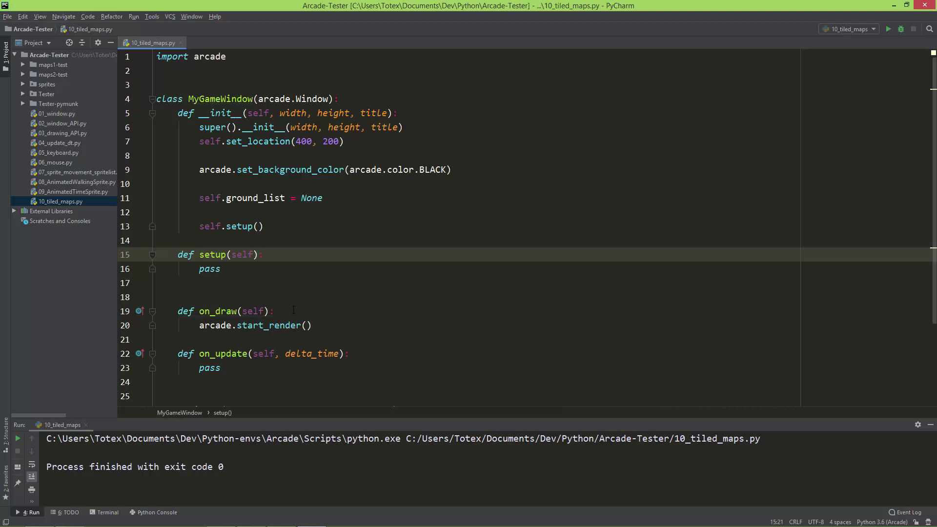
# Step: Review the template's ground list, setup method and MyGameWindow creation line in 10_tiled_maps.py
pyautogui.moveTo(199, 198); pyautogui.dragTo(322, 198)
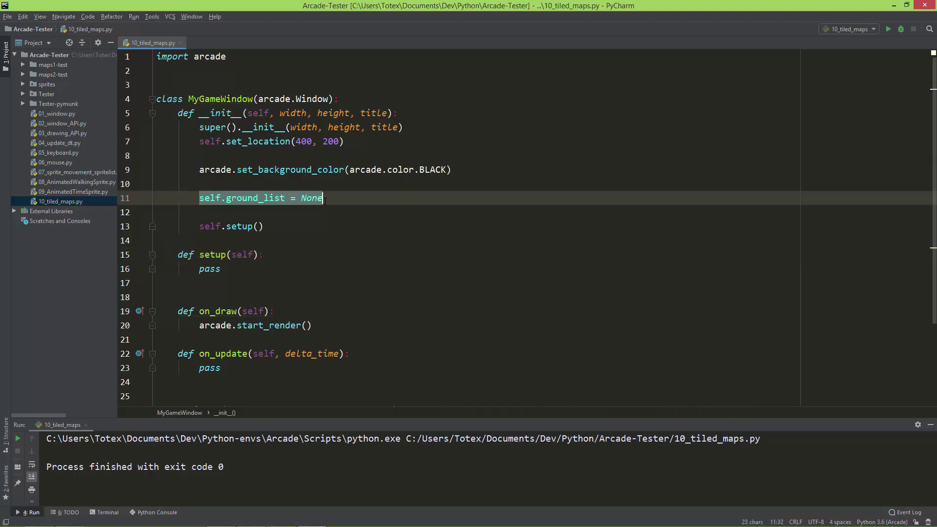
pyautogui.moveTo(177, 254); pyautogui.dragTo(220, 269)
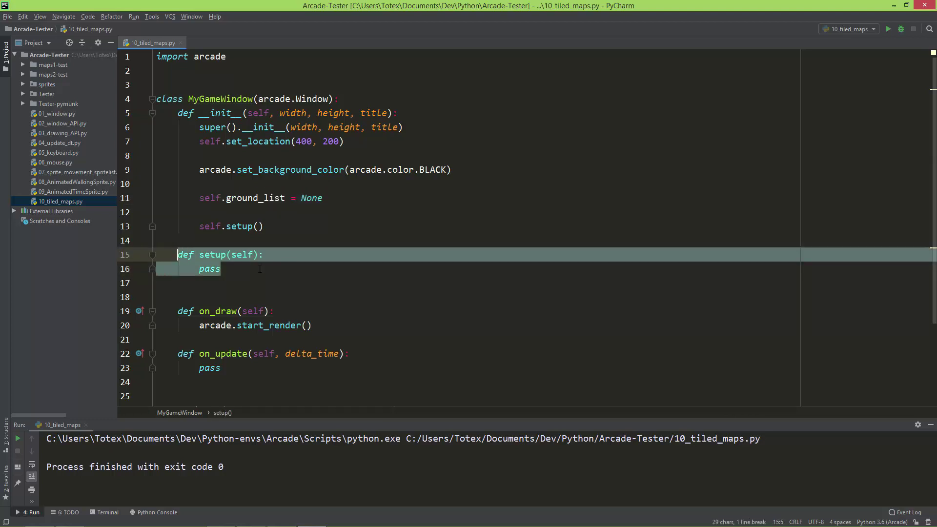
pyautogui.click(199, 226)
pyautogui.moveTo(199, 226); pyautogui.dragTo(263, 226)
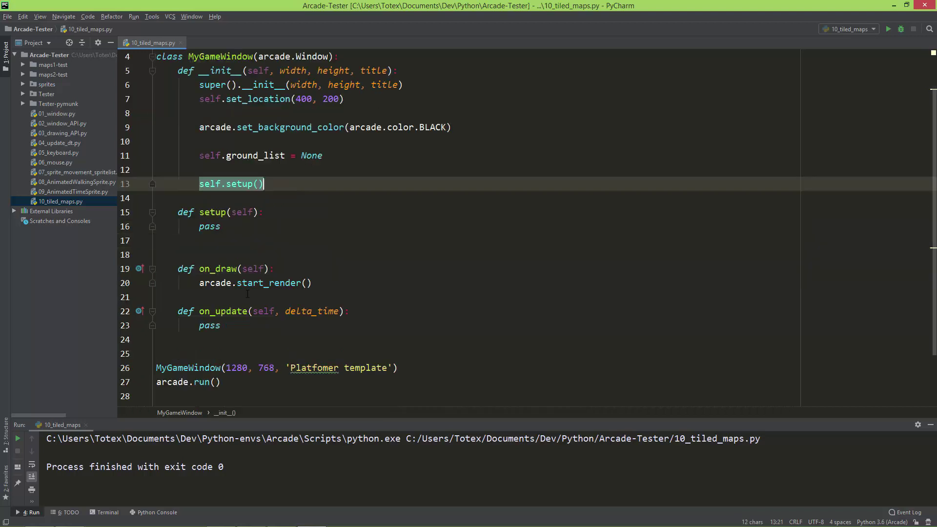
pyautogui.scroll(-5, 469, 219)
pyautogui.click(156, 301)
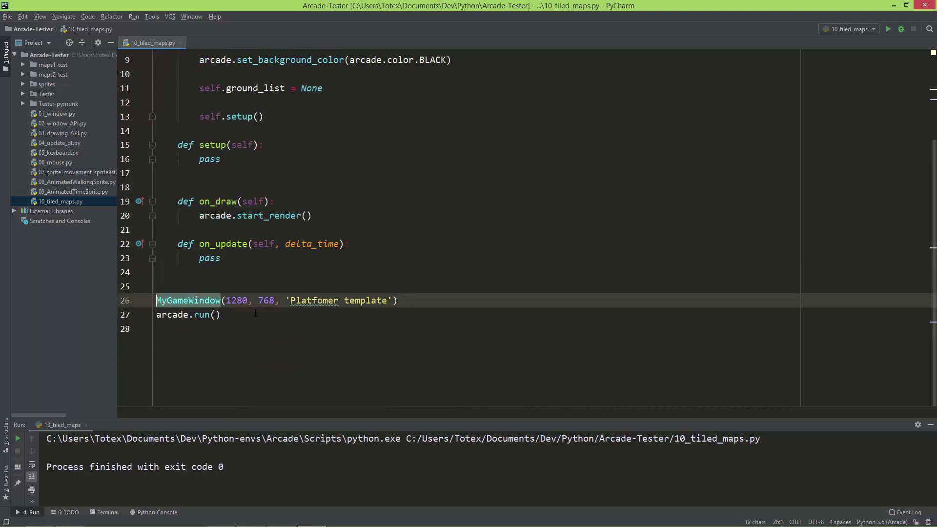
pyautogui.scroll(1, 285, 317)
# Step: Run the template, close its blank black window, and review the 1280×768 size and title string
pyautogui.hotkey('shift', 'F10')
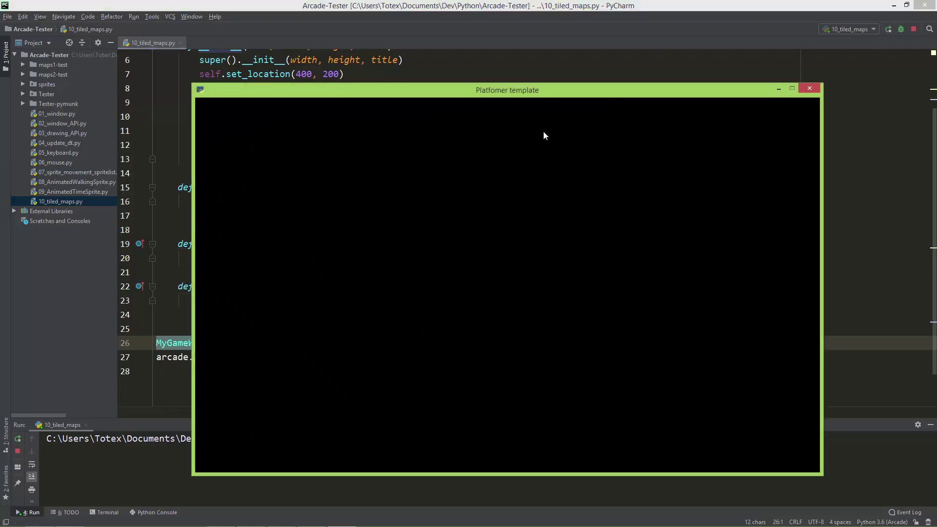
pyautogui.click(812, 89)
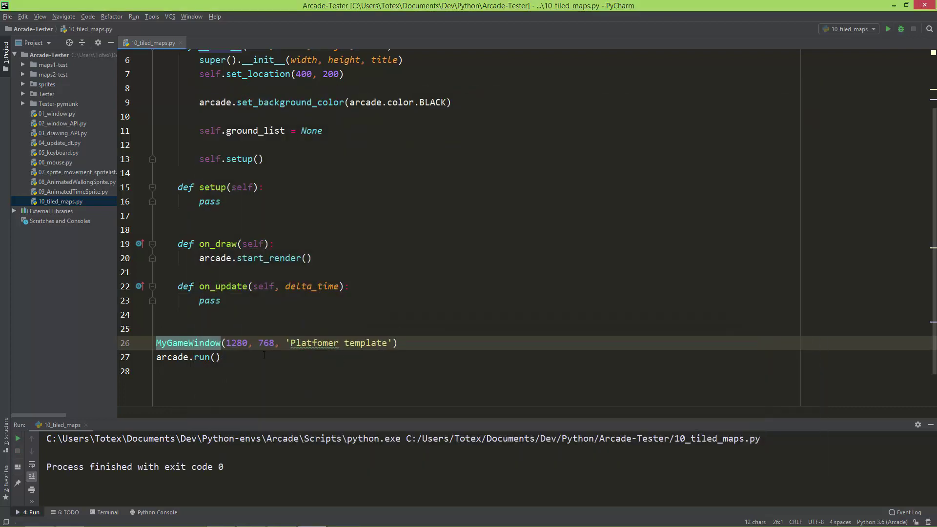
pyautogui.doubleClick(236, 343)
pyautogui.doubleClick(265, 342)
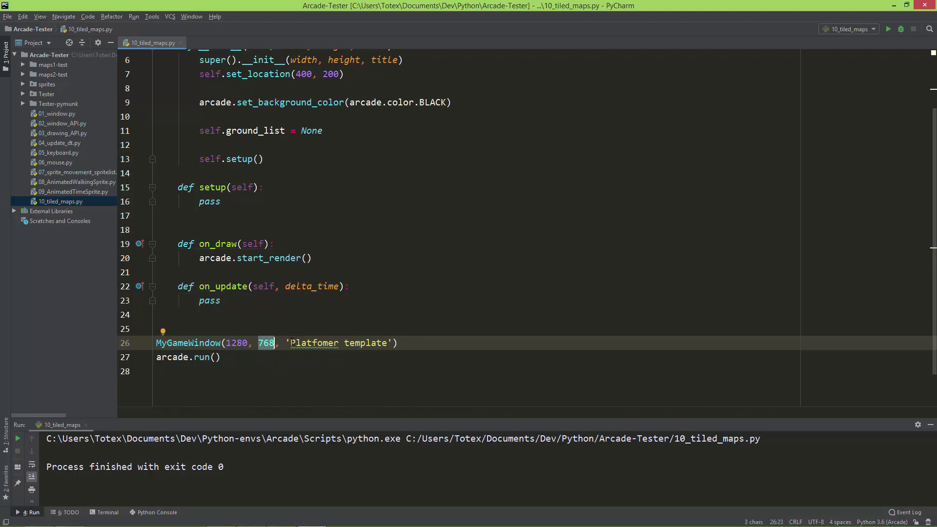
pyautogui.moveTo(289, 343); pyautogui.dragTo(392, 342)
pyautogui.click(401, 343)
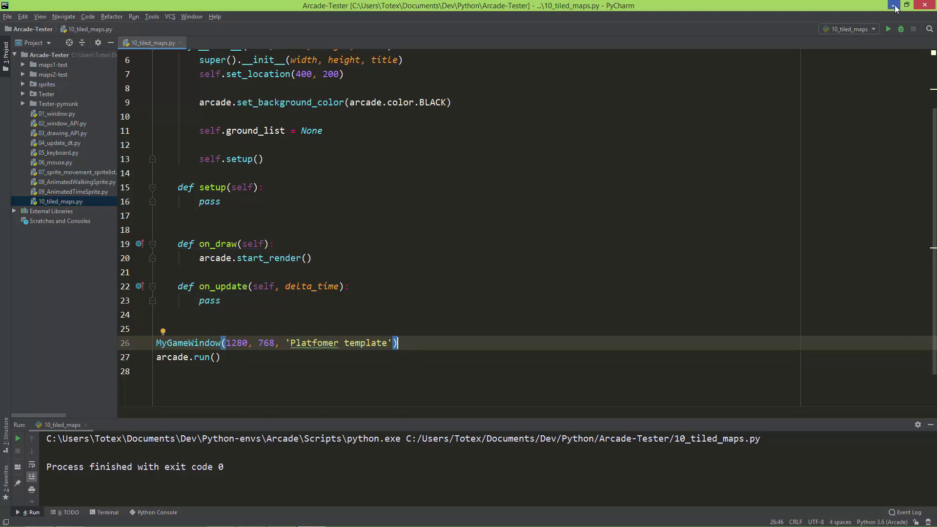
# Step: Show the images folder and confirm boxCrate_double, grassMid and grassRight are 128 by 128 pixels
pyautogui.click(894, 7)
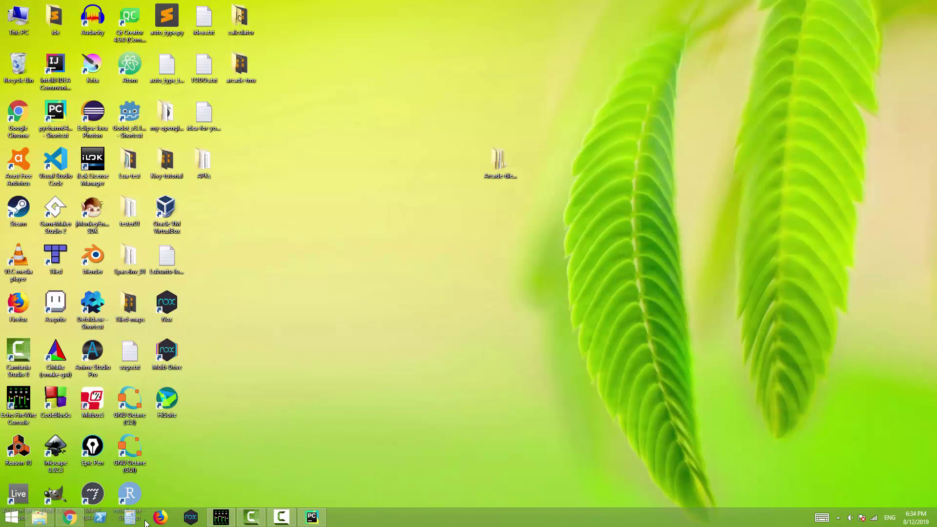
pyautogui.click(44, 518)
pyautogui.moveTo(450, 38); pyautogui.dragTo(553, 55)
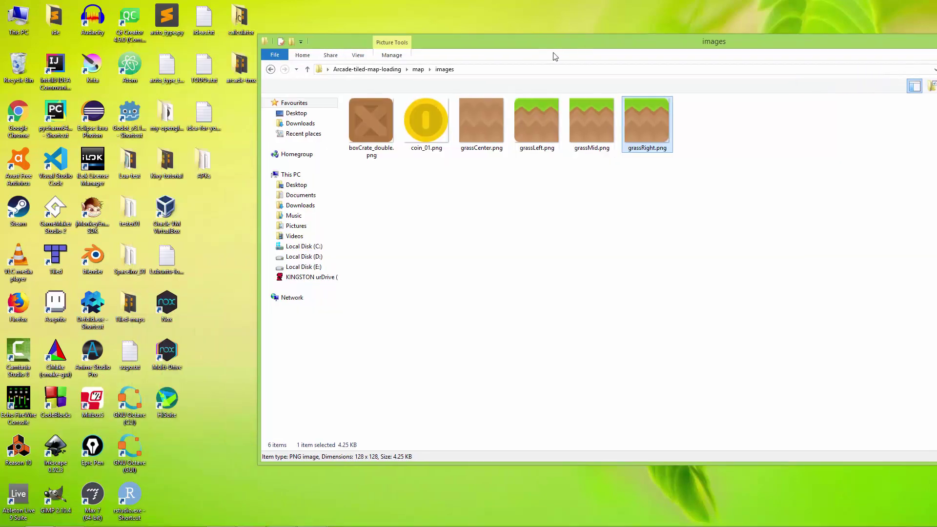
pyautogui.click(371, 124)
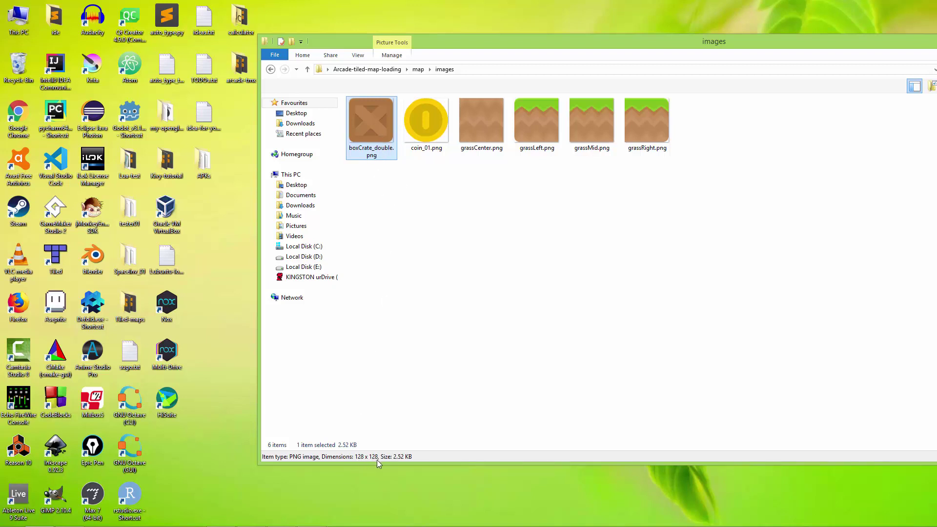
pyautogui.click(596, 124)
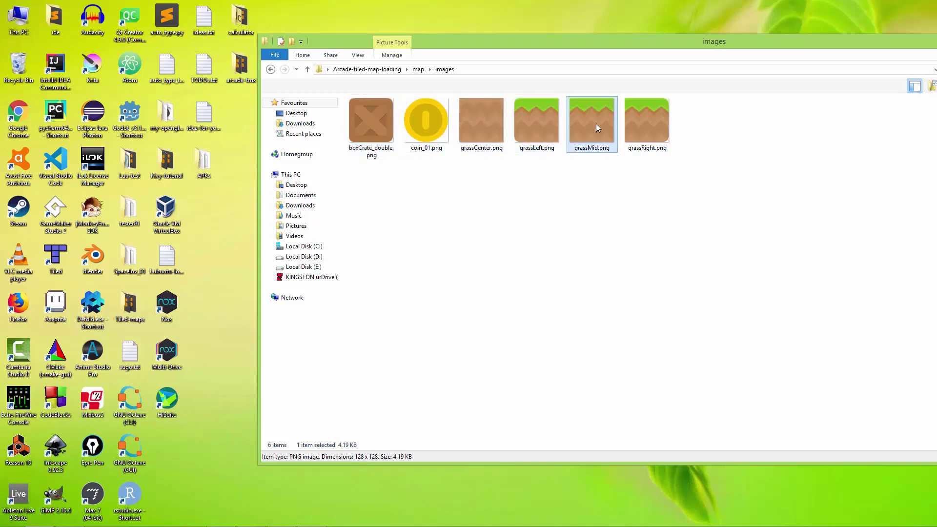
pyautogui.press('Right')
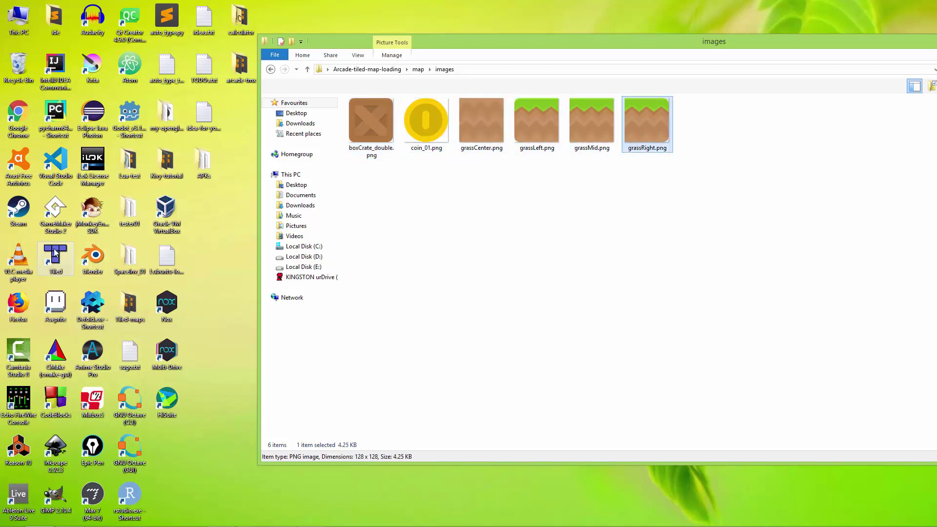
# Step: Launch Tiled and configure a new map 20 tiles wide, 6 high, with 128×128 px tiles
pyautogui.doubleClick(56, 259)
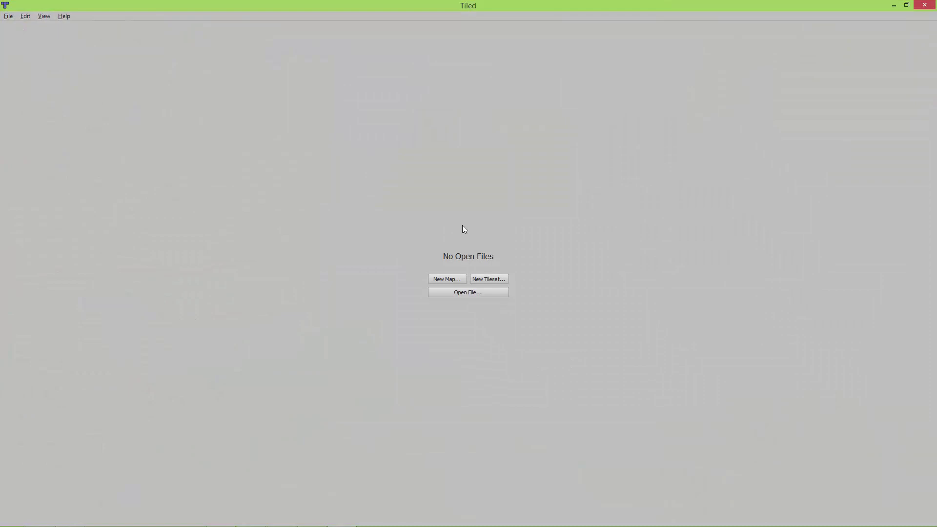
pyautogui.click(439, 279)
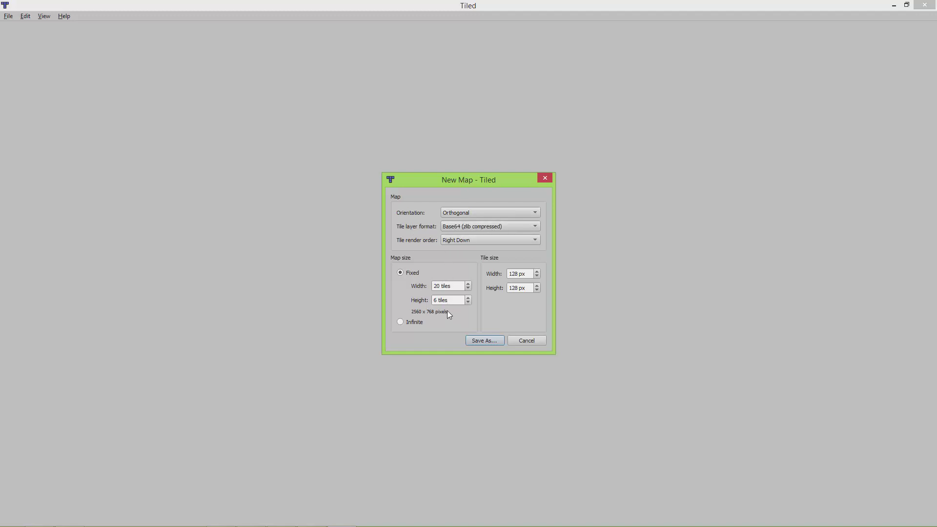
pyautogui.doubleClick(437, 285)
pyautogui.doubleClick(434, 300)
pyautogui.doubleClick(514, 274)
pyautogui.doubleClick(516, 288)
# Step: Recheck the crate and grassLeft image dimensions in Explorer, then return to the map settings
pyautogui.click(40, 517)
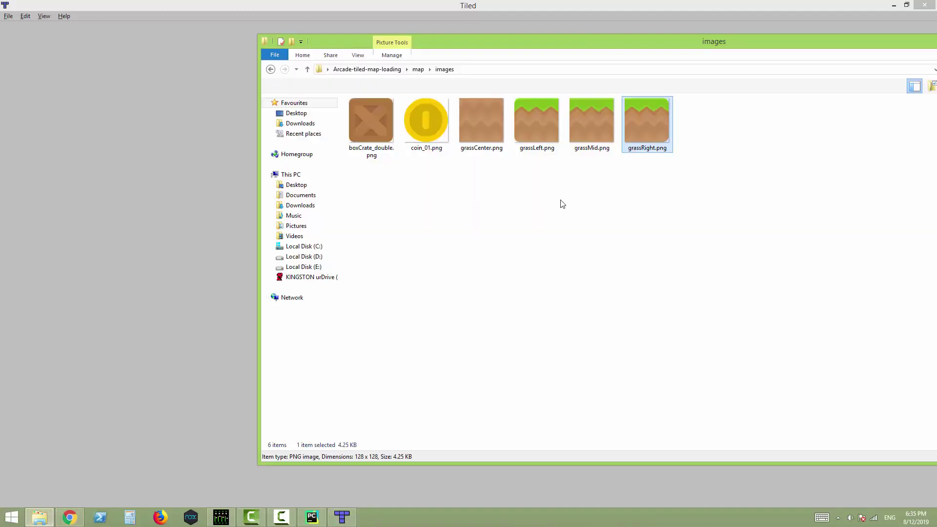
pyautogui.click(371, 125)
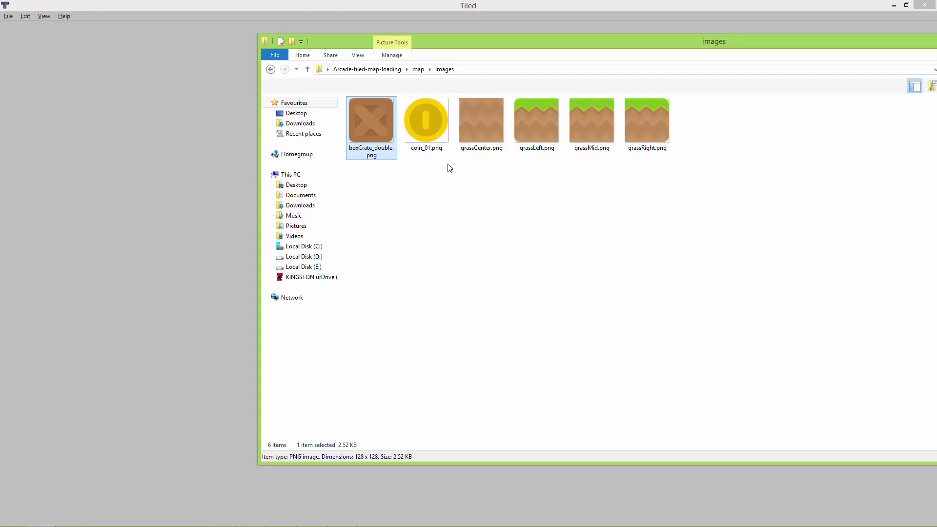
pyautogui.click(537, 124)
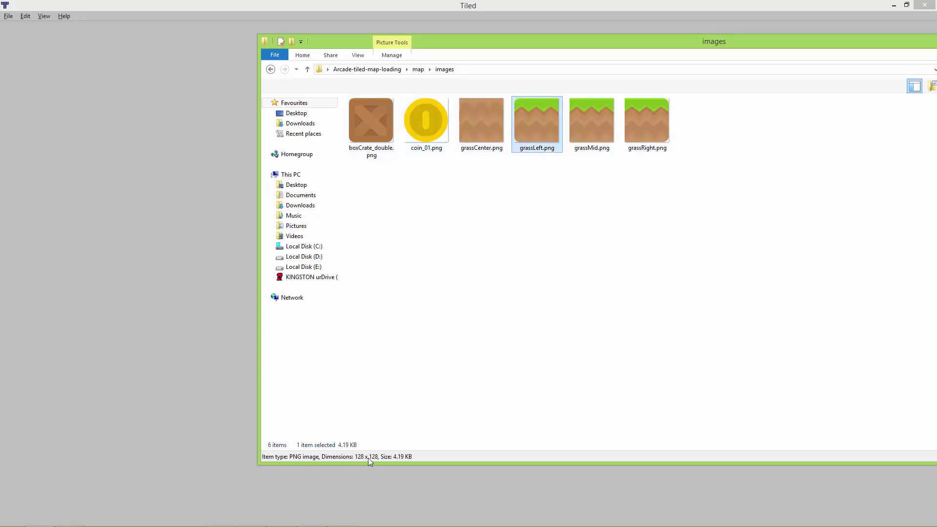
pyautogui.click(218, 321)
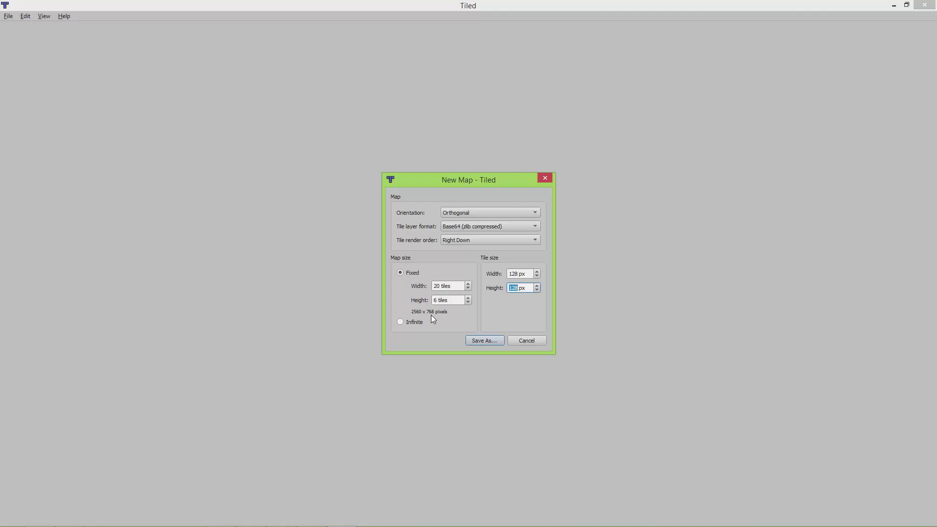
# Step: Proceed to Save As and change the file name to my-map.tmx
pyautogui.click(483, 342)
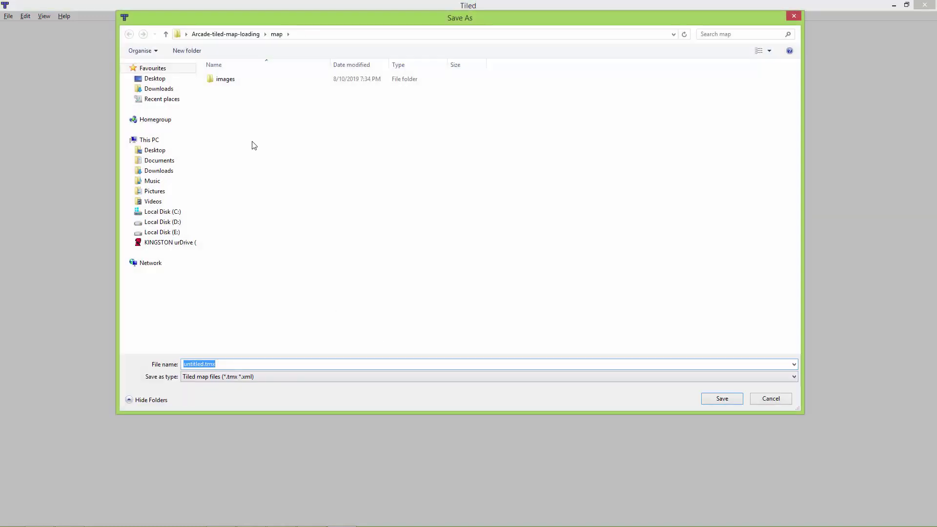
pyautogui.click(232, 364)
pyautogui.press('BackSpace')
pyautogui.press('BackSpace')
pyautogui.press('BackSpace')
pyautogui.write('my-map')
pyautogui.moveTo(220, 363); pyautogui.dragTo(209, 364)
pyautogui.click(226, 364)
# Step: Save and open my-map.tmx, then widen the map view to fit the whole 20×6 grid
pyautogui.click(721, 398)
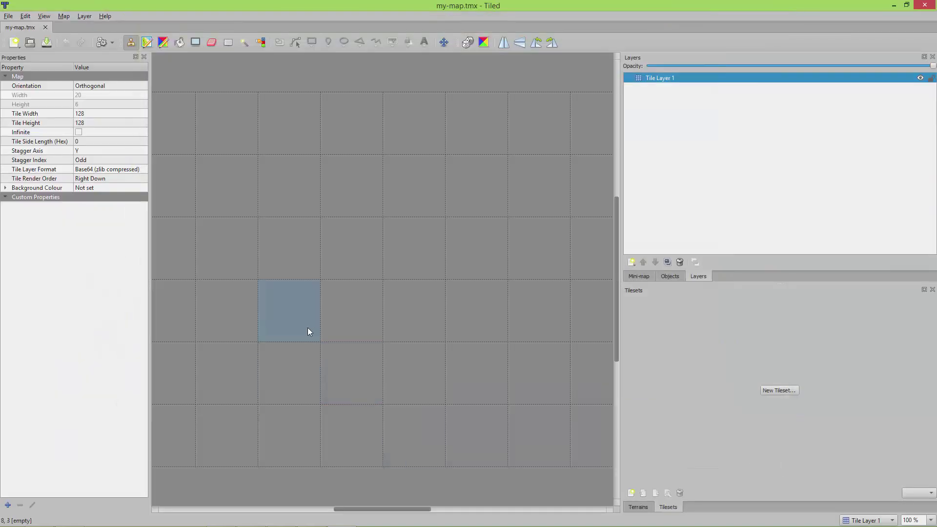
pyautogui.keyDown('ctrl'); pyautogui.scroll(-1, 374, 295); pyautogui.keyUp('ctrl')
pyautogui.keyDown('ctrl'); pyautogui.scroll(-1, 375, 297); pyautogui.keyUp('ctrl')
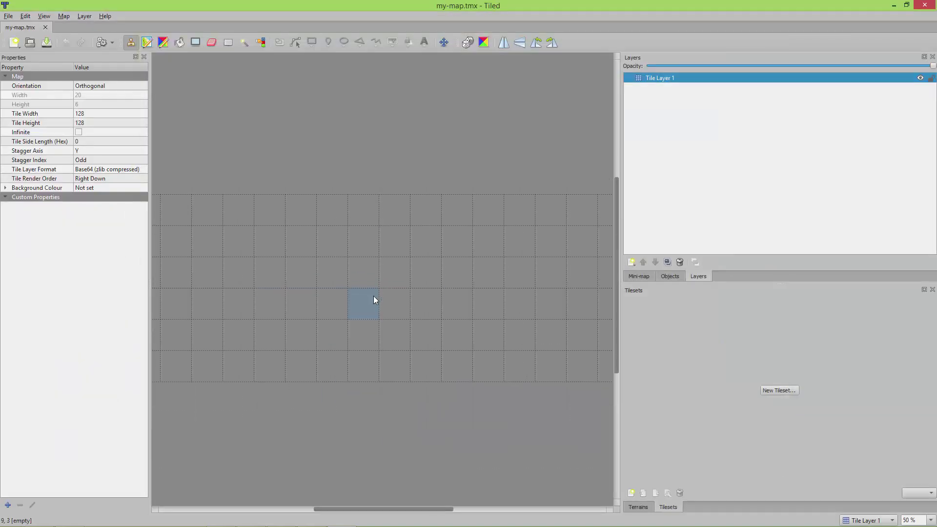
pyautogui.keyDown('ctrl'); pyautogui.scroll(-1, 373, 297); pyautogui.keyUp('ctrl')
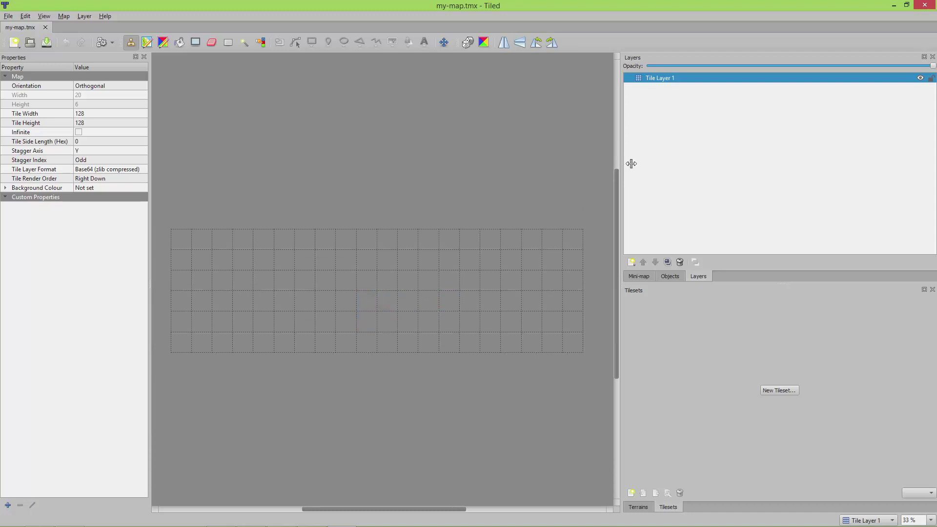
pyautogui.moveTo(618, 158); pyautogui.dragTo(697, 176)
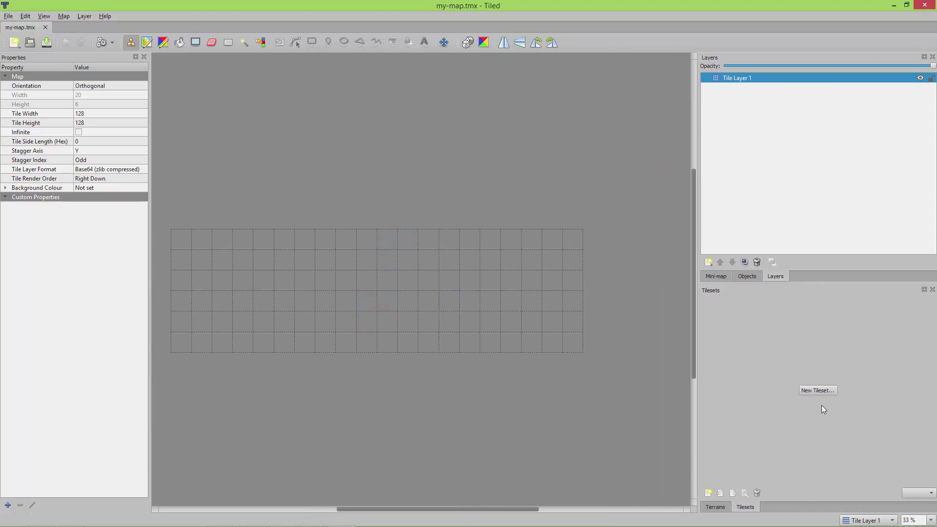
# Step: Start a new tileset of type Collection of Images and name it my-map
pyautogui.click(814, 392)
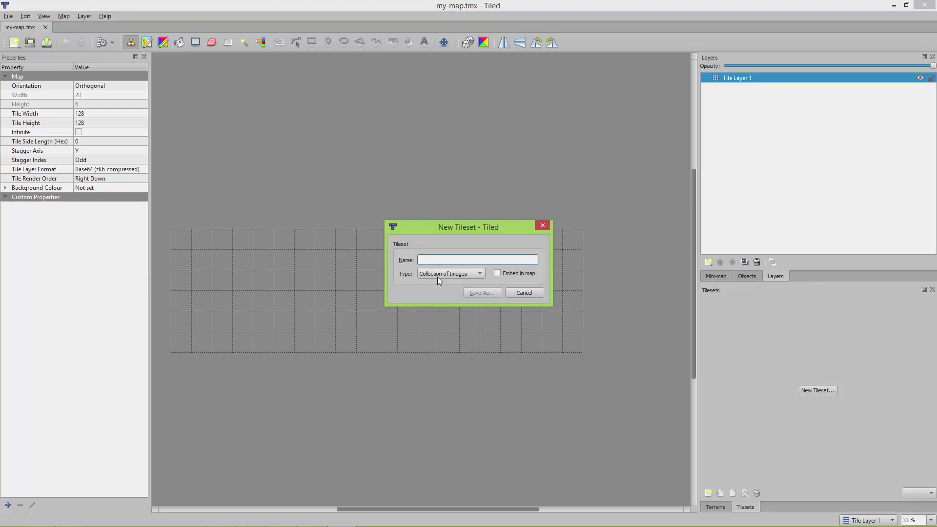
pyautogui.click(460, 277)
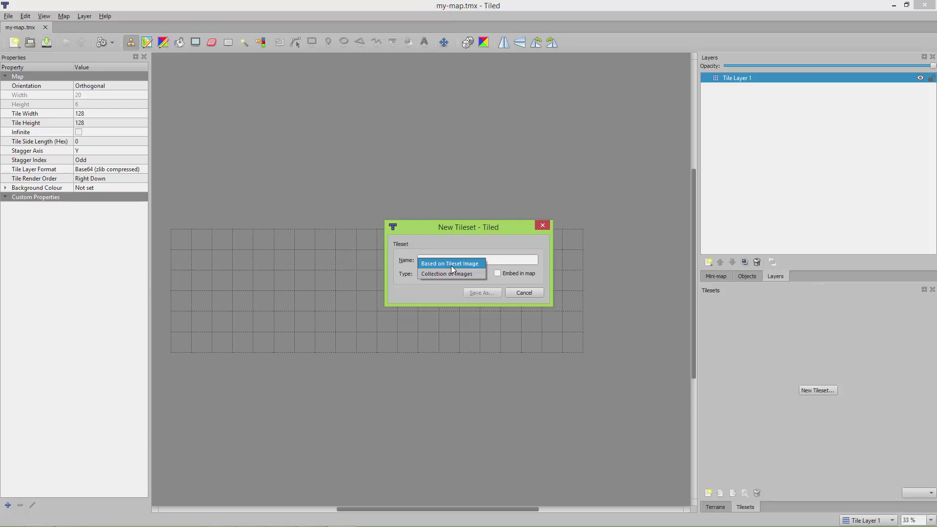
pyautogui.click(450, 265)
pyautogui.moveTo(492, 228); pyautogui.dragTo(481, 165)
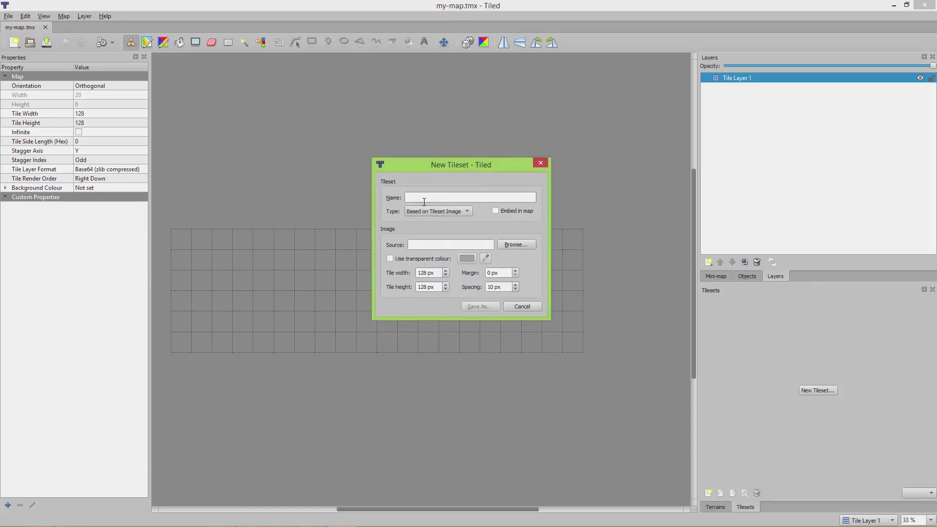
pyautogui.click(458, 211)
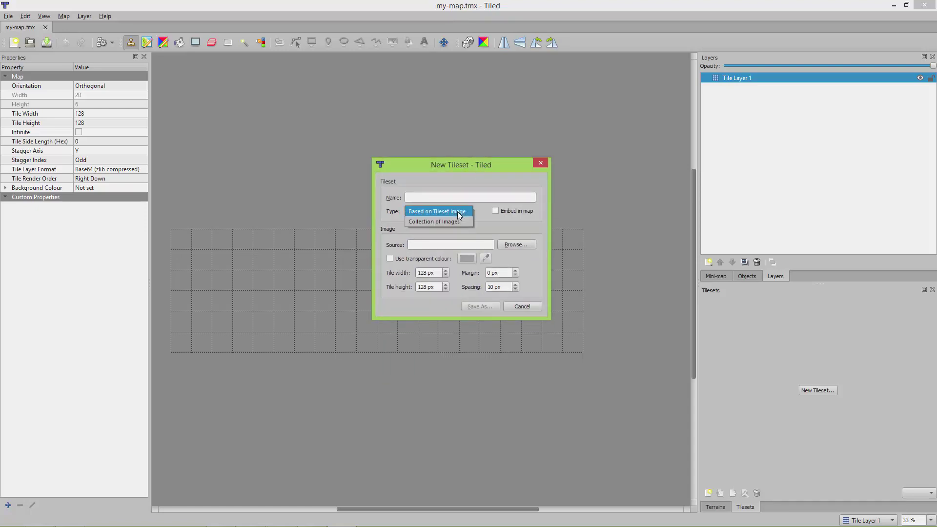
pyautogui.click(430, 221)
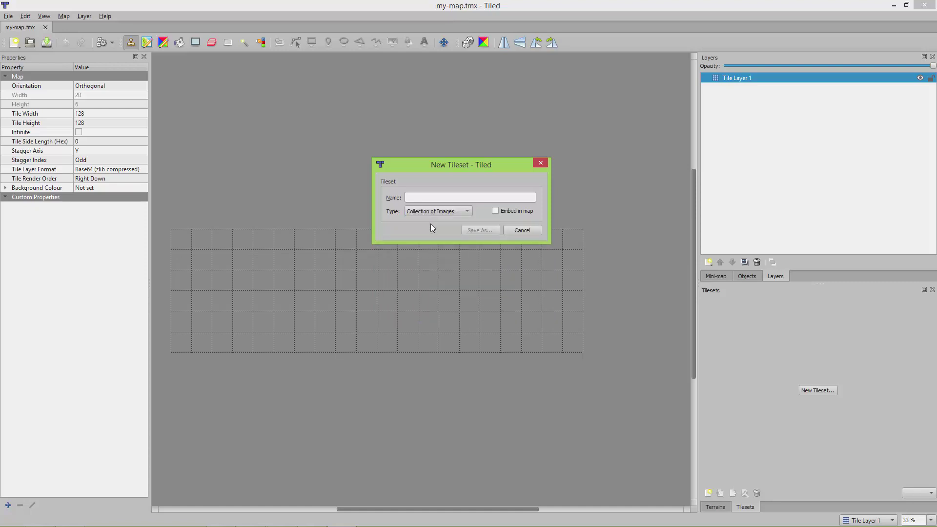
pyautogui.click(430, 198)
pyautogui.write('my')
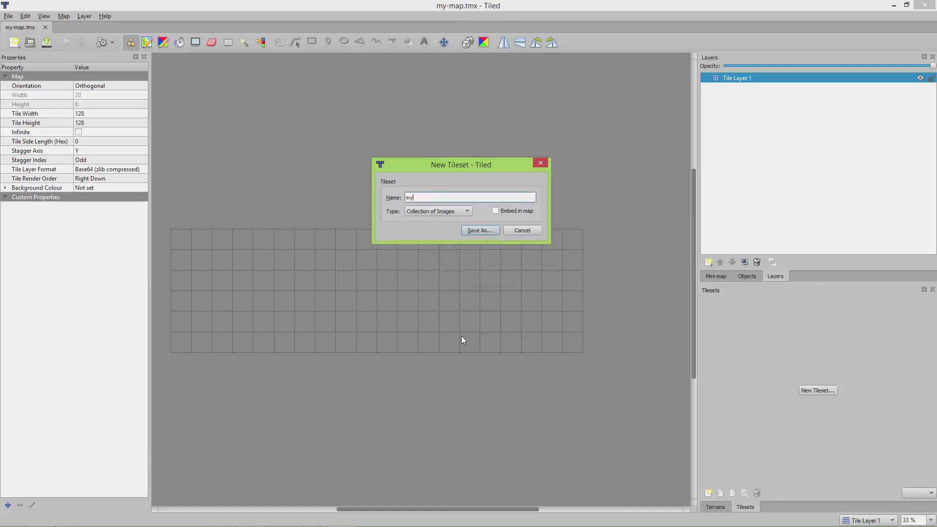
pyautogui.write('-map')
# Step: Save the new tileset as my-map.tsx in the map folder
pyautogui.click(477, 231)
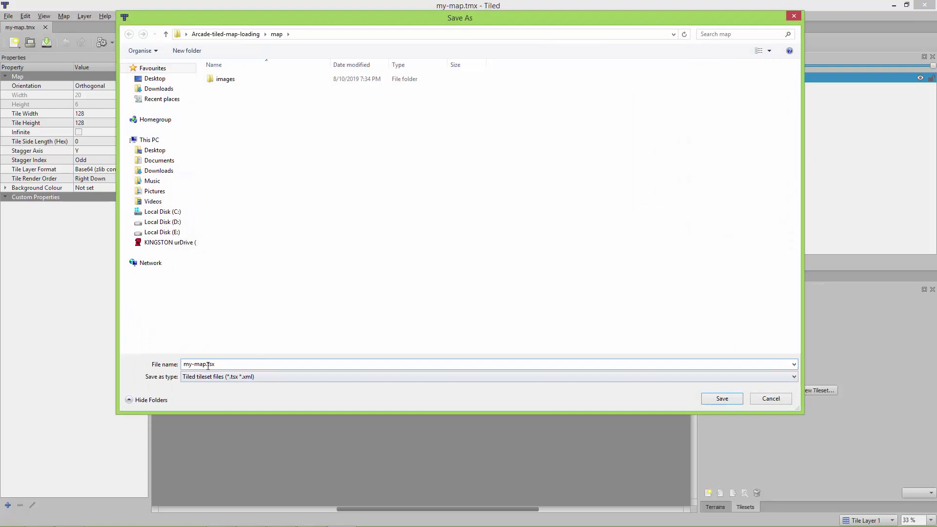
pyautogui.moveTo(216, 364); pyautogui.dragTo(207, 363)
pyautogui.click(723, 398)
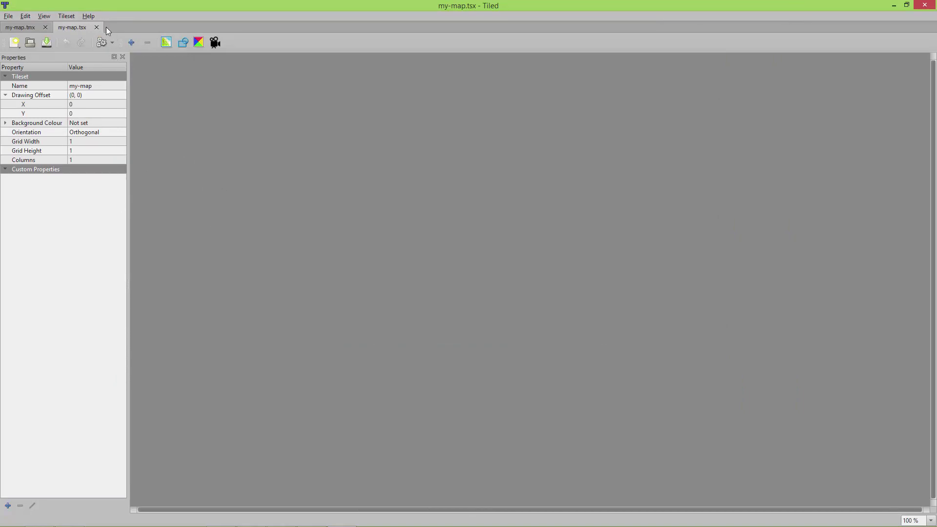
# Step: Add all six PNGs from the images folder to the my-map tileset and save it
pyautogui.click(132, 42)
pyautogui.click(224, 79)
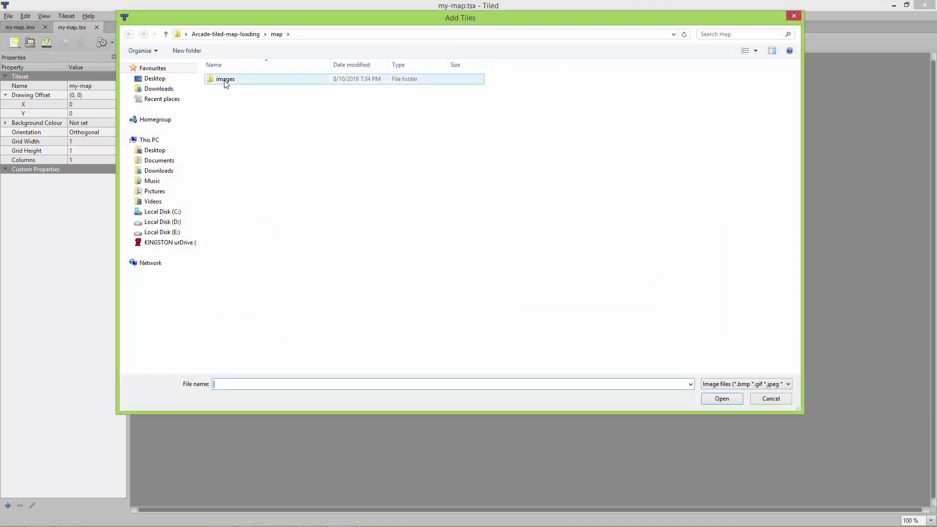
pyautogui.doubleClick(225, 79)
pyautogui.click(230, 88)
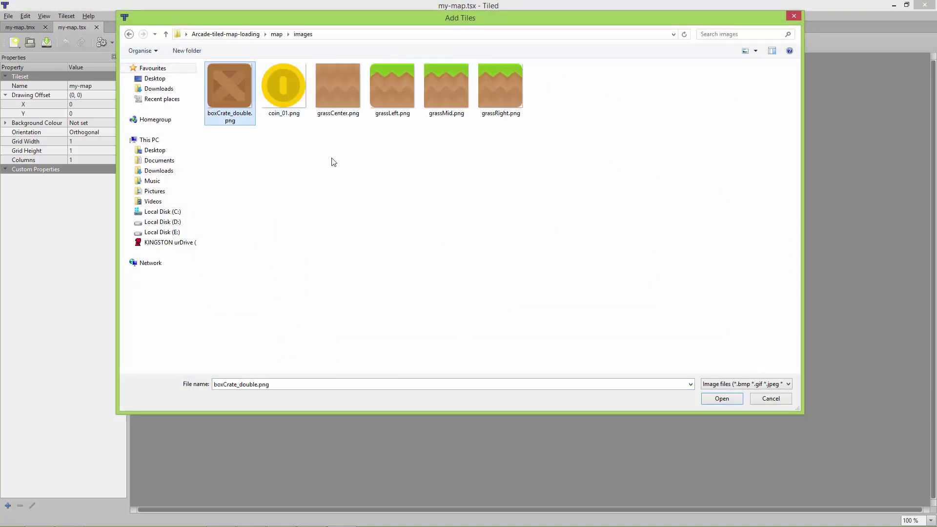
pyautogui.keyDown('shift'); pyautogui.click(506, 102); pyautogui.keyUp('shift')
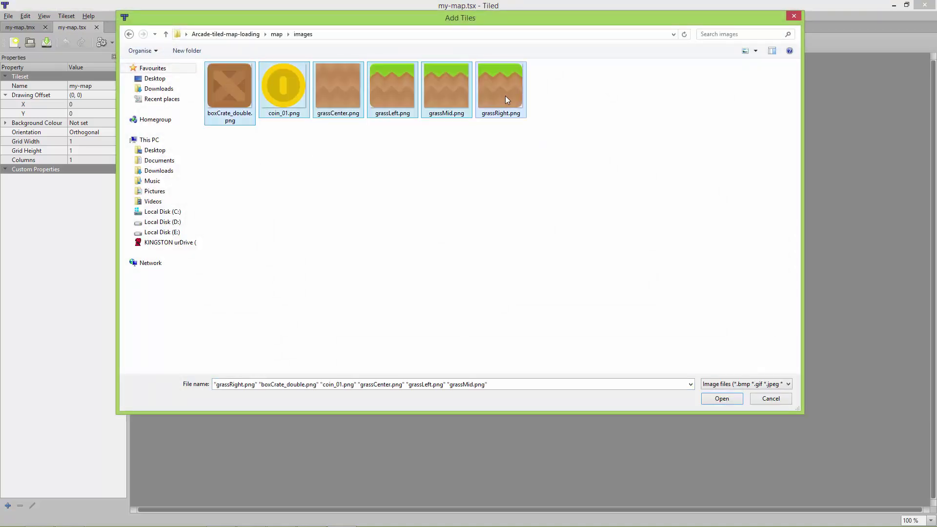
pyautogui.click(722, 399)
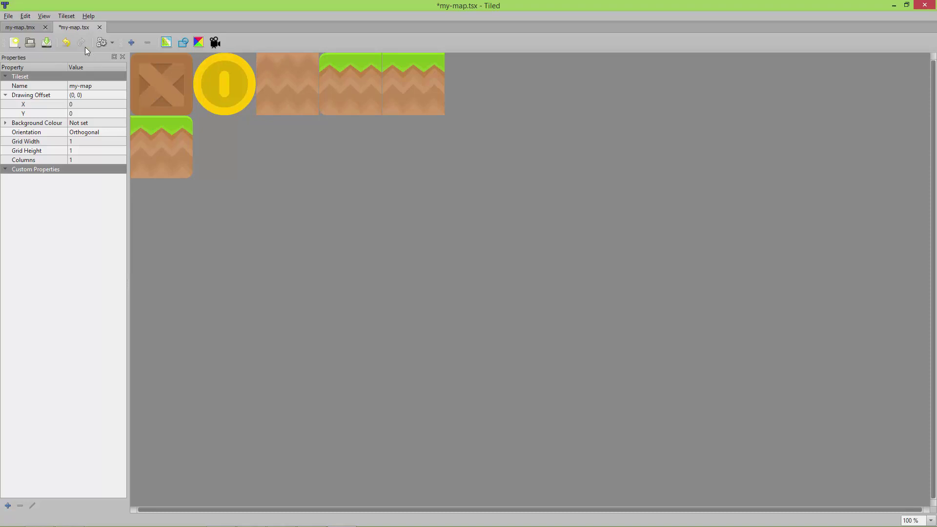
pyautogui.hotkey('ctrl', 's')
# Step: Return to my-map.tmx and rename Tile Layer 1 to ground
pyautogui.click(26, 29)
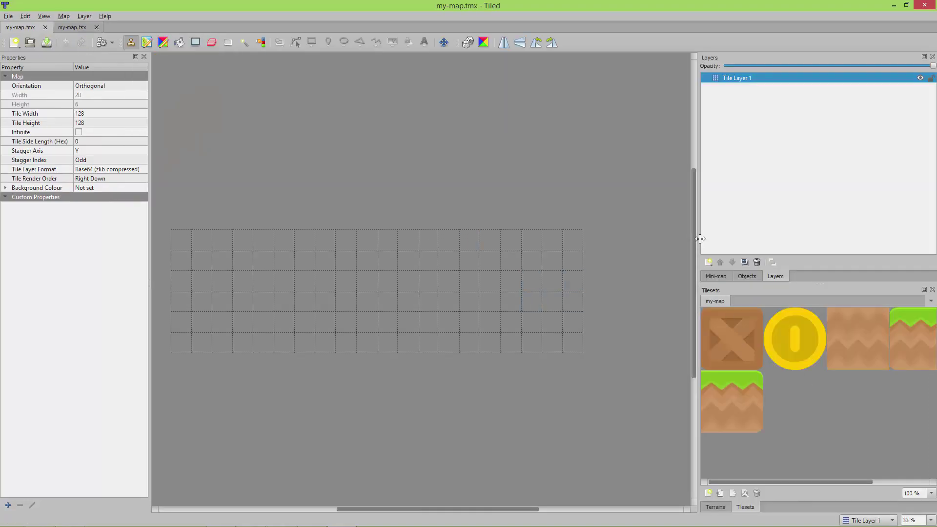
pyautogui.moveTo(694, 241); pyautogui.dragTo(669, 241)
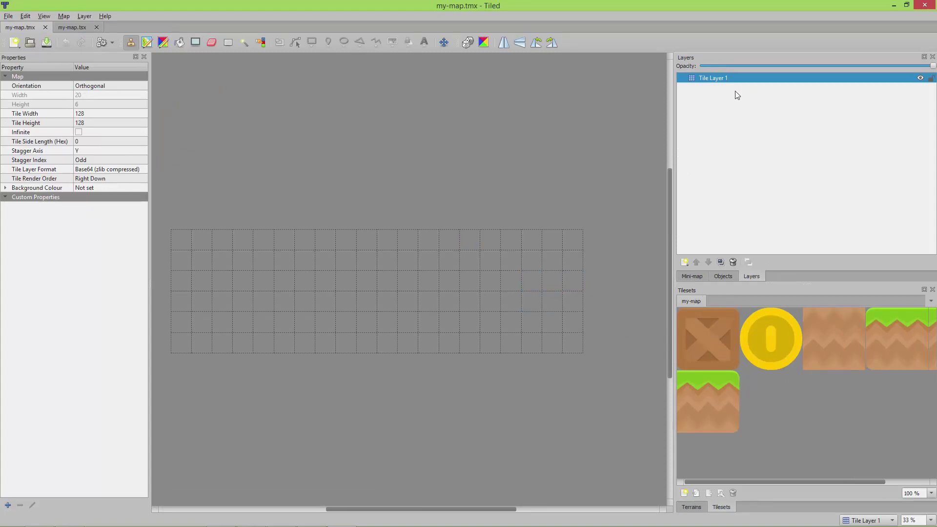
pyautogui.doubleClick(717, 80)
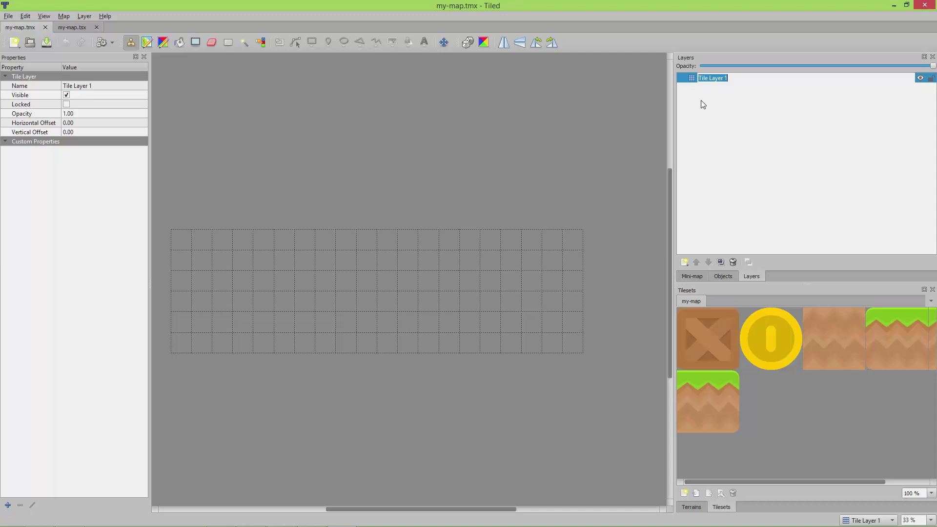
pyautogui.write('ground')
pyautogui.press('Return')
pyautogui.press('Return')
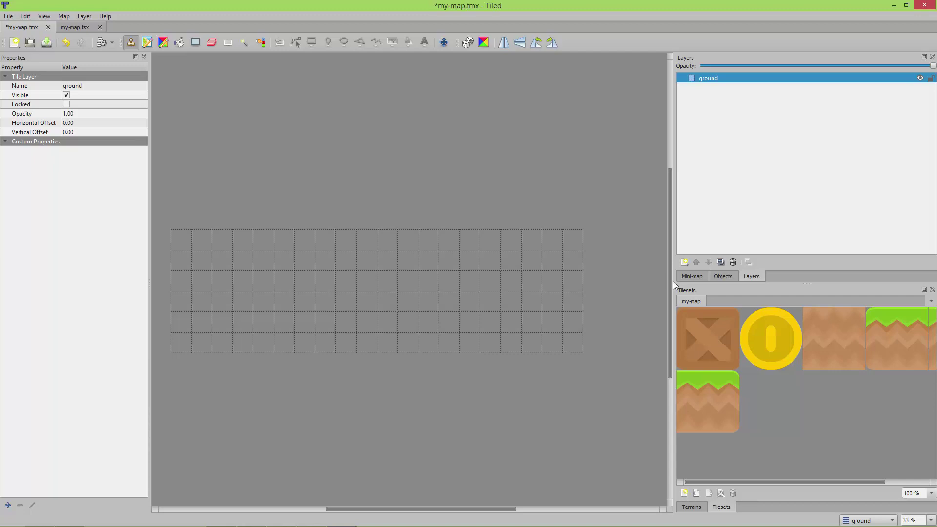
# Step: Paint plain dirt tiles along the entire bottom row of the map
pyautogui.moveTo(672, 282); pyautogui.dragTo(610, 282)
pyautogui.click(779, 342)
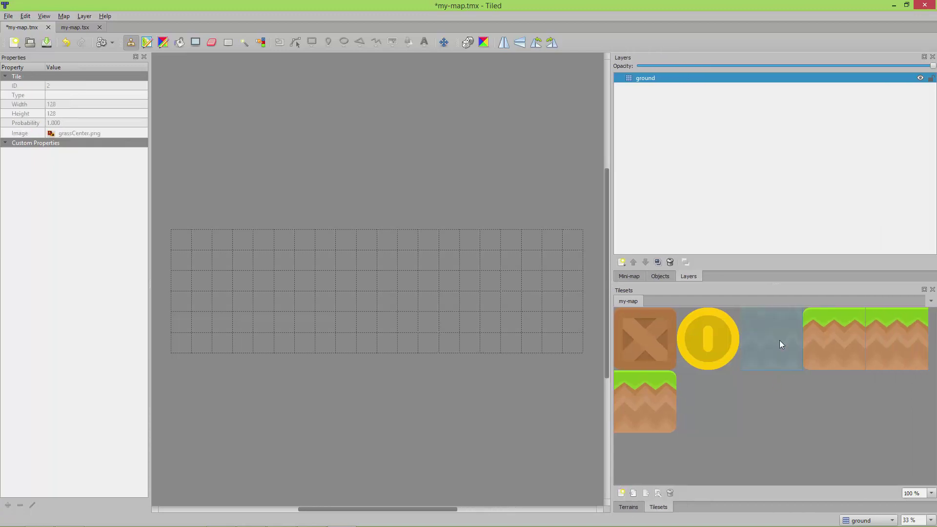
pyautogui.moveTo(197, 345); pyautogui.dragTo(432, 346)
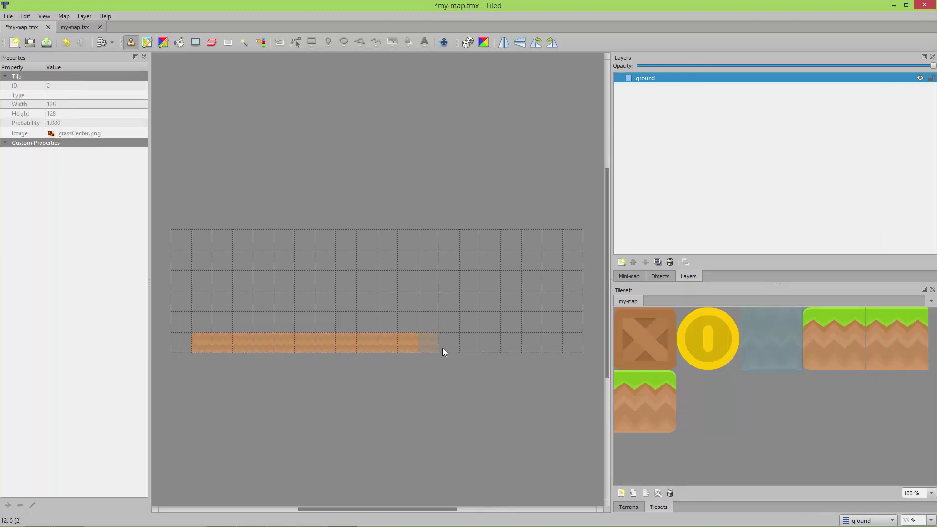
pyautogui.moveTo(534, 348); pyautogui.dragTo(553, 348)
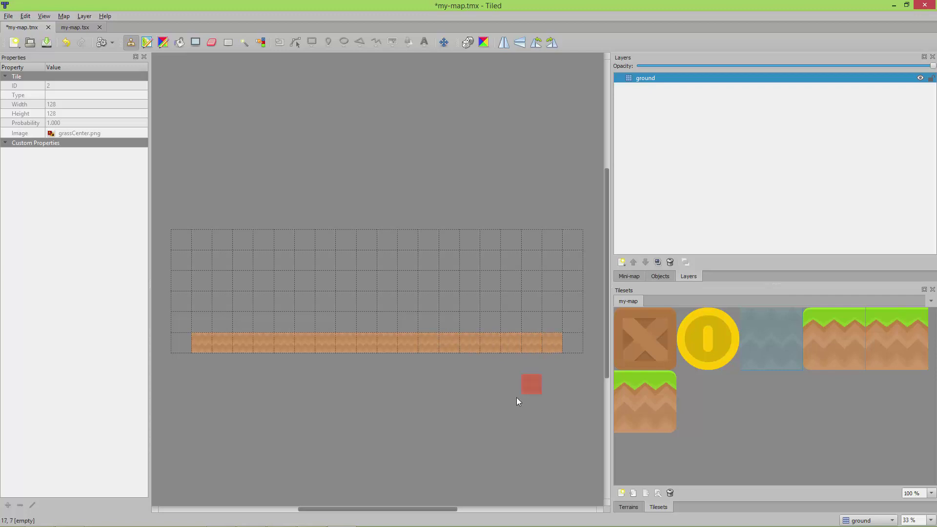
# Step: Cap the bottom row with grassLeft and grassRight ends and grassMid across the middle
pyautogui.click(835, 325)
pyautogui.click(183, 345)
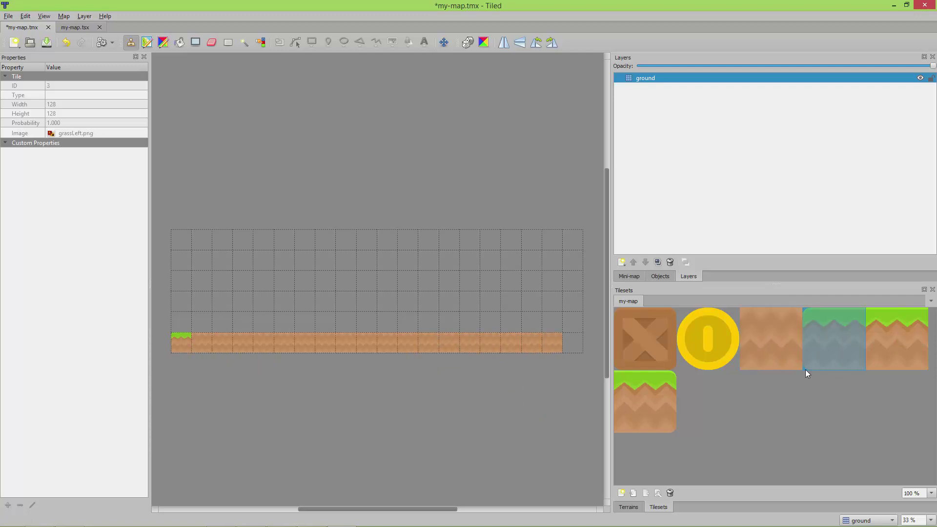
pyautogui.click(659, 407)
pyautogui.click(578, 346)
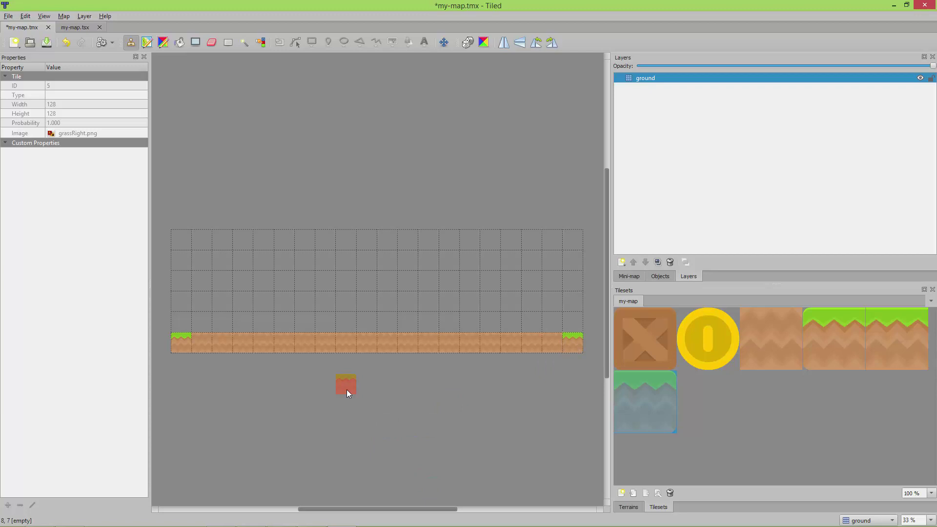
pyautogui.click(887, 340)
pyautogui.moveTo(210, 346); pyautogui.dragTo(560, 346)
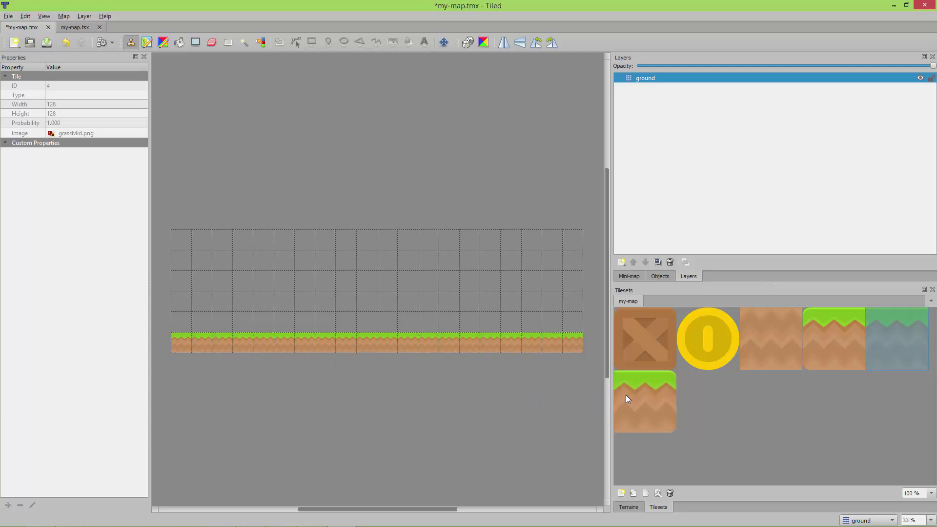
# Step: Build a raised grass-topped block above the ground with left and right edges and dirt filled beneath
pyautogui.click(780, 355)
pyautogui.moveTo(329, 324); pyautogui.dragTo(365, 324)
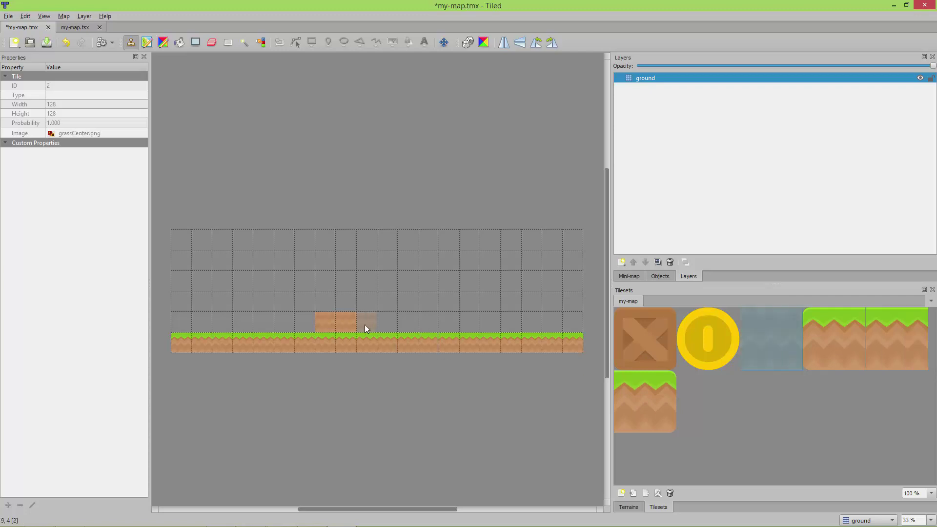
pyautogui.click(857, 340)
pyautogui.click(306, 322)
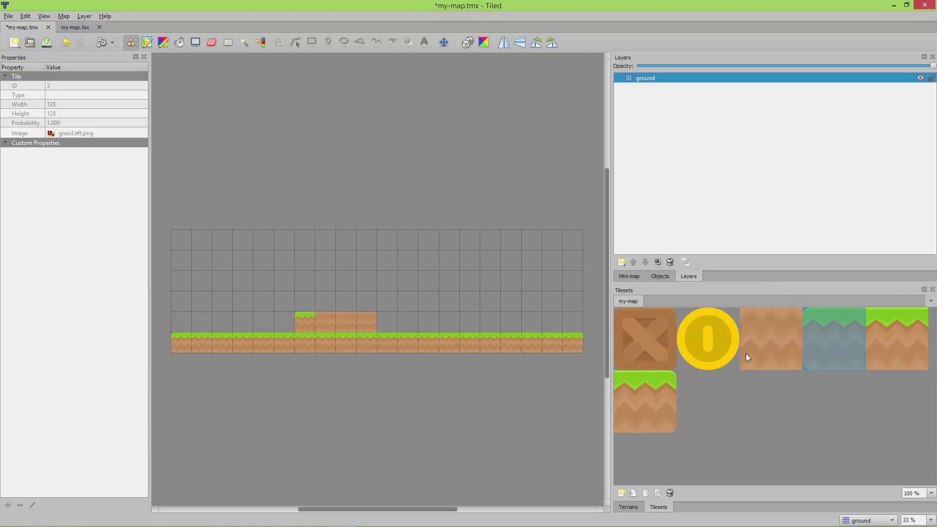
pyautogui.click(884, 359)
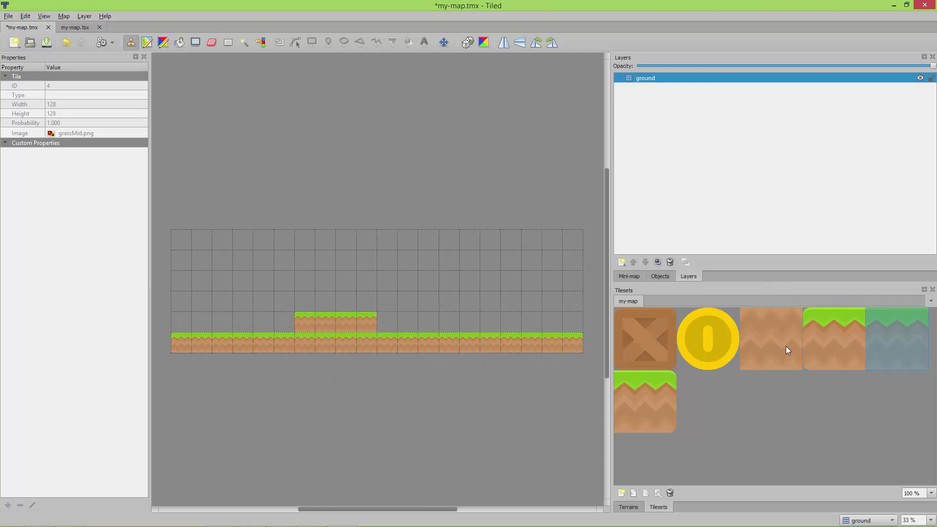
pyautogui.click(897, 339)
pyautogui.click(366, 322)
pyautogui.click(771, 344)
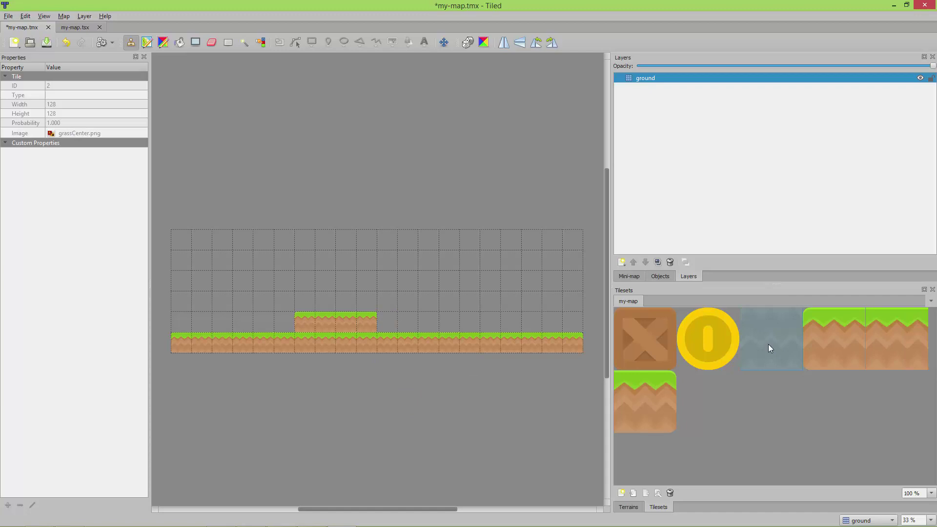
pyautogui.moveTo(308, 344); pyautogui.dragTo(336, 344)
pyautogui.click(363, 343)
# Step: Paint two floating three-tile grass platforms higher up on the left and right
pyautogui.click(897, 344)
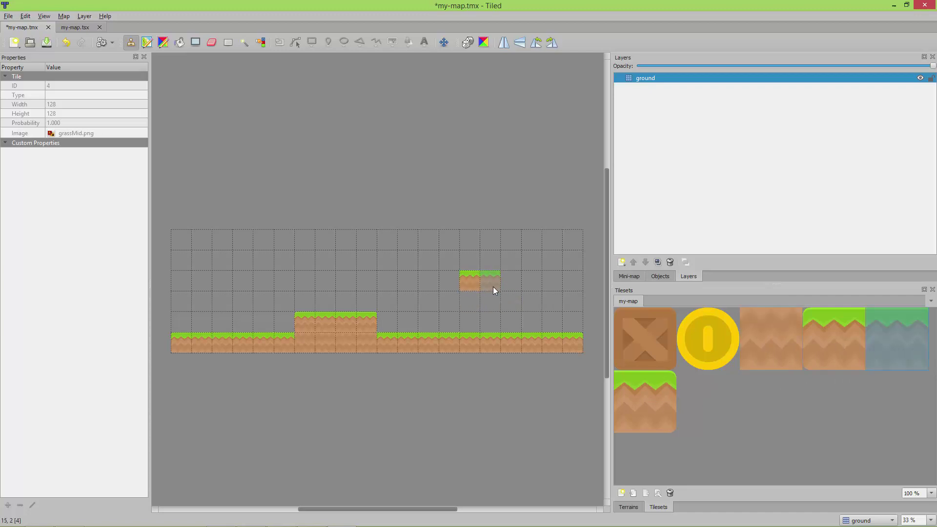
pyautogui.click(519, 286)
pyautogui.moveTo(222, 282); pyautogui.dragTo(262, 281)
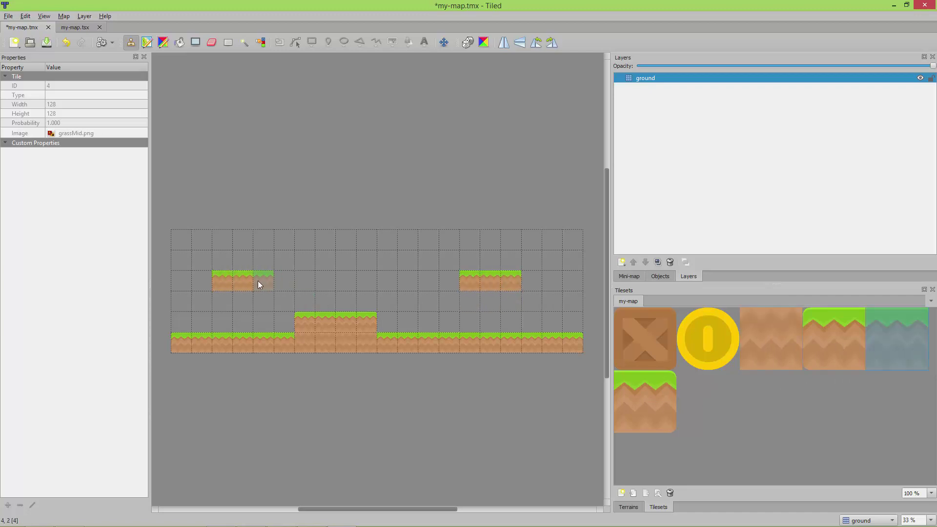
pyautogui.click(834, 338)
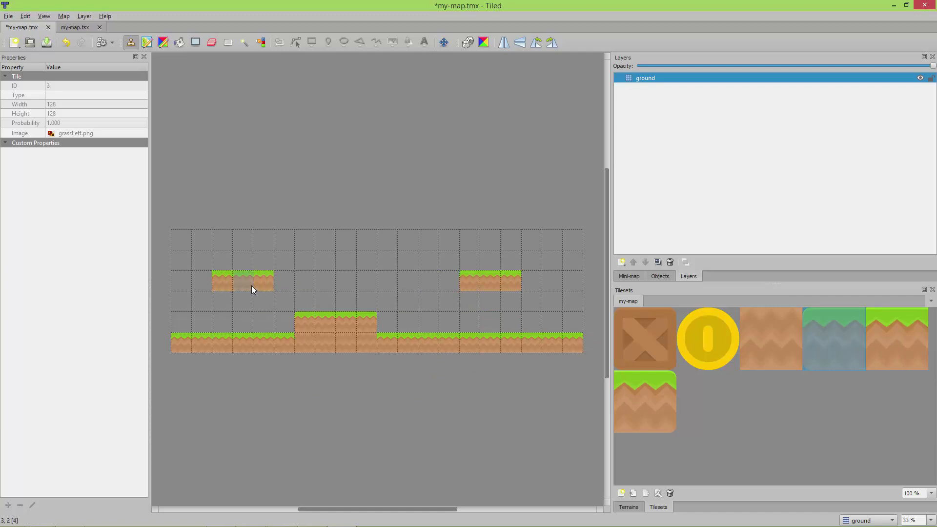
pyautogui.click(645, 402)
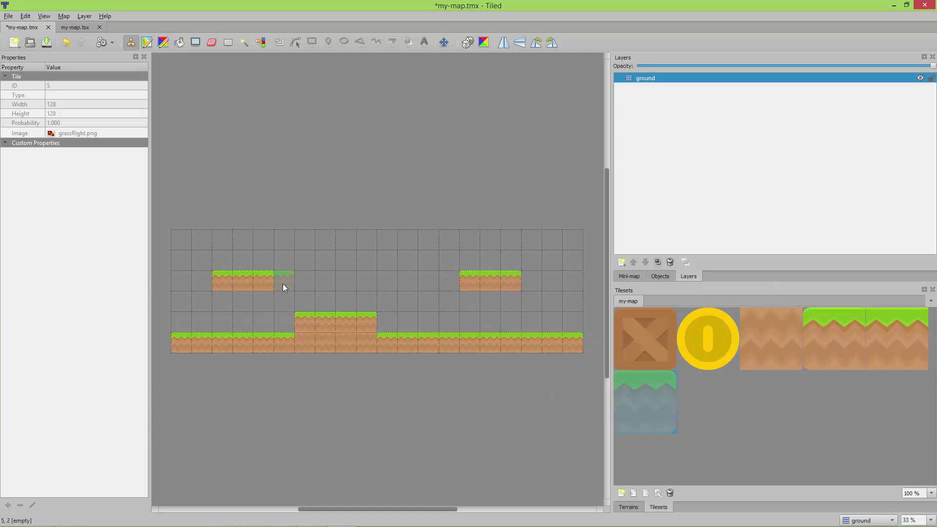
# Step: Place boxCrate tiles on the raised section, the right platform and the right ground
pyautogui.click(643, 353)
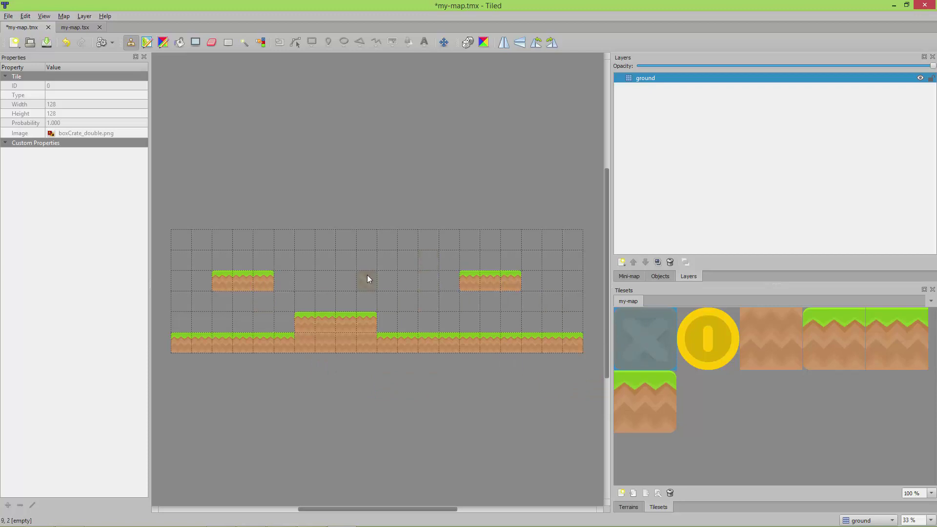
pyautogui.click(367, 300)
pyautogui.click(485, 263)
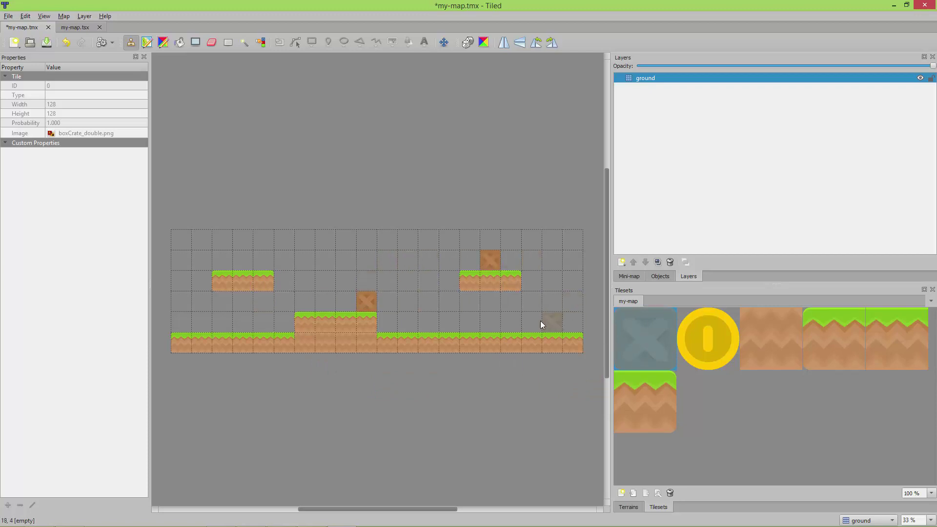
pyautogui.click(552, 303)
# Step: Place a coin_01 tile above the left platform and save the map
pyautogui.click(708, 339)
pyautogui.click(245, 259)
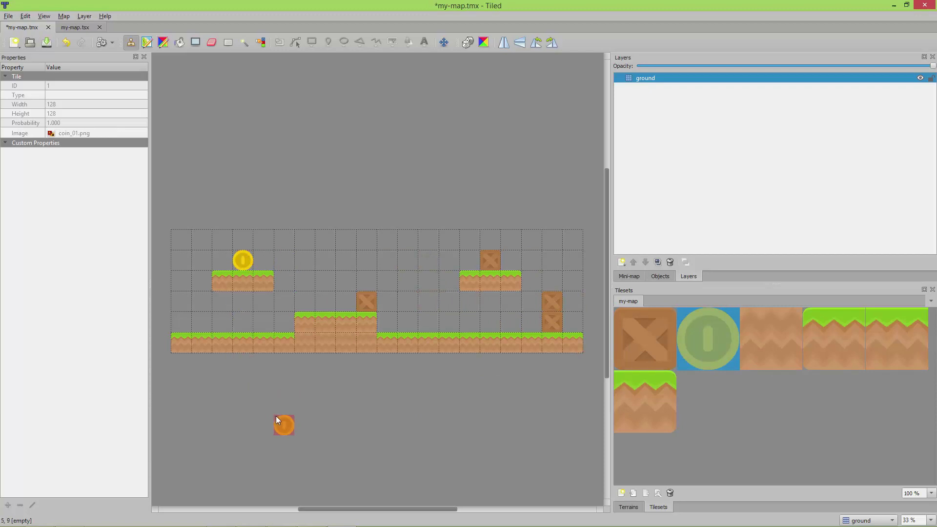
pyautogui.click(9, 15)
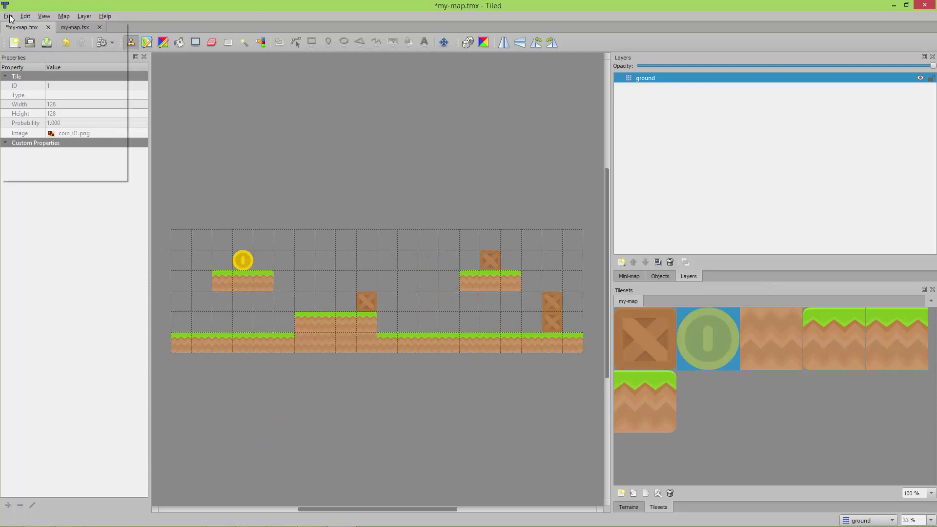
pyautogui.click(20, 62)
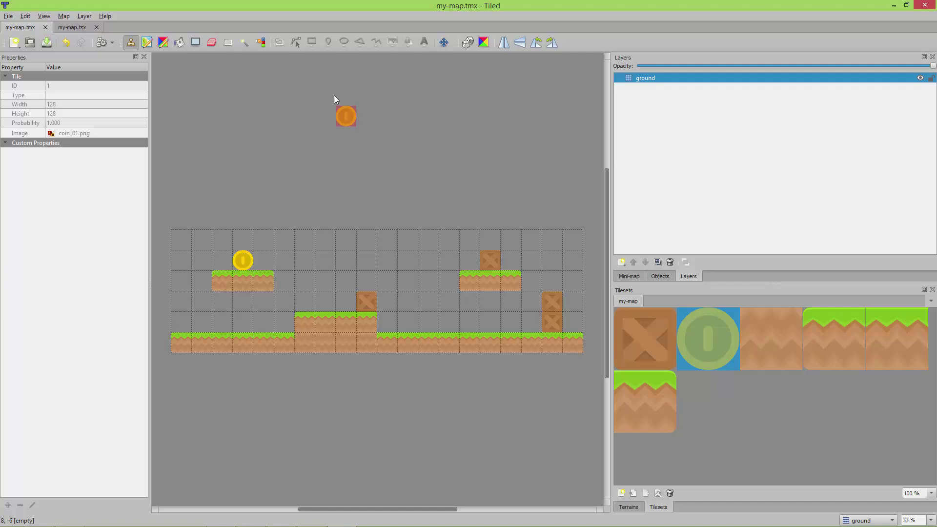
# Step: Leave Tiled and browse the map folder in Explorer, peeking into the images folder
pyautogui.click(71, 28)
pyautogui.click(20, 27)
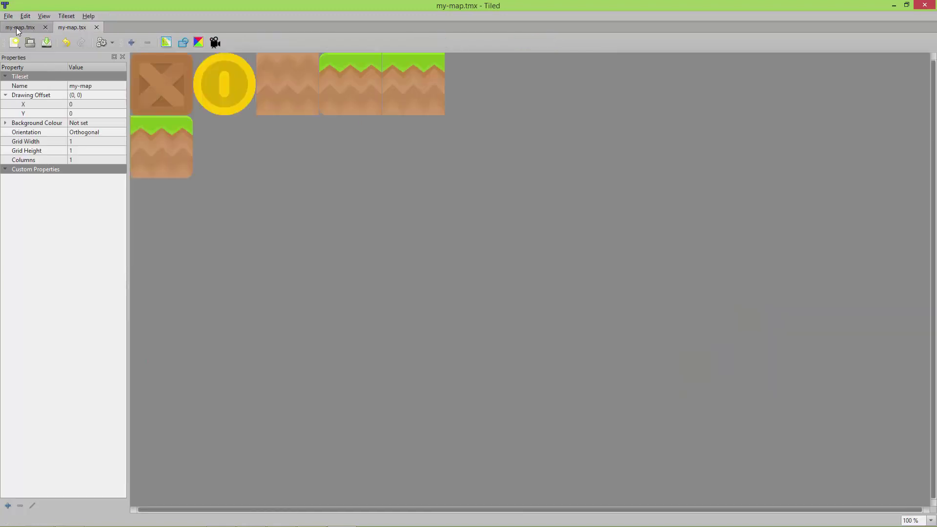
pyautogui.click(889, 7)
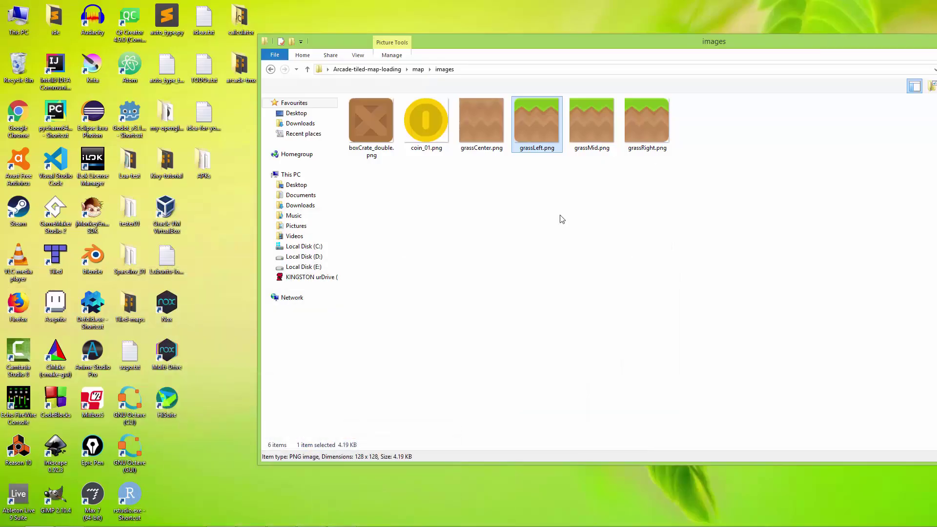
pyautogui.click(270, 69)
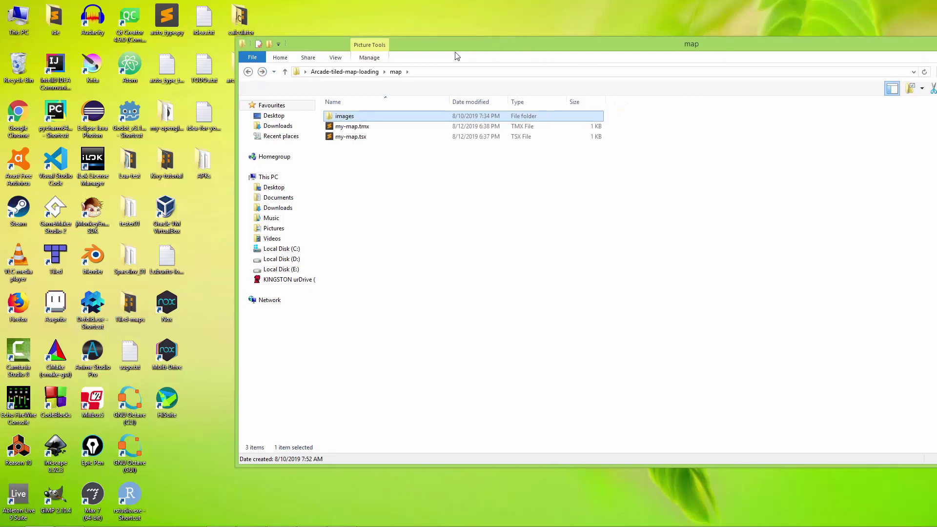
pyautogui.moveTo(554, 58); pyautogui.dragTo(496, 65)
pyautogui.moveTo(309, 150); pyautogui.dragTo(339, 154)
pyautogui.click(316, 141)
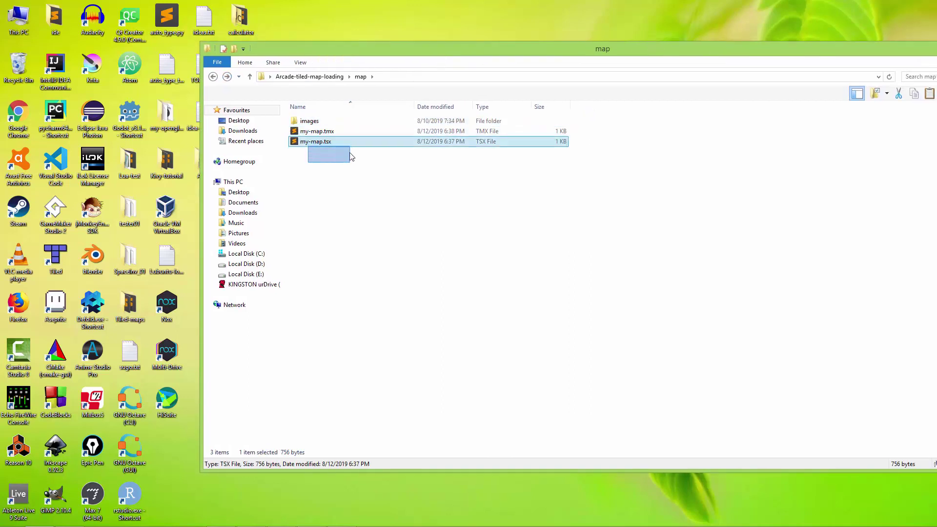
pyautogui.doubleClick(310, 121)
pyautogui.click(213, 77)
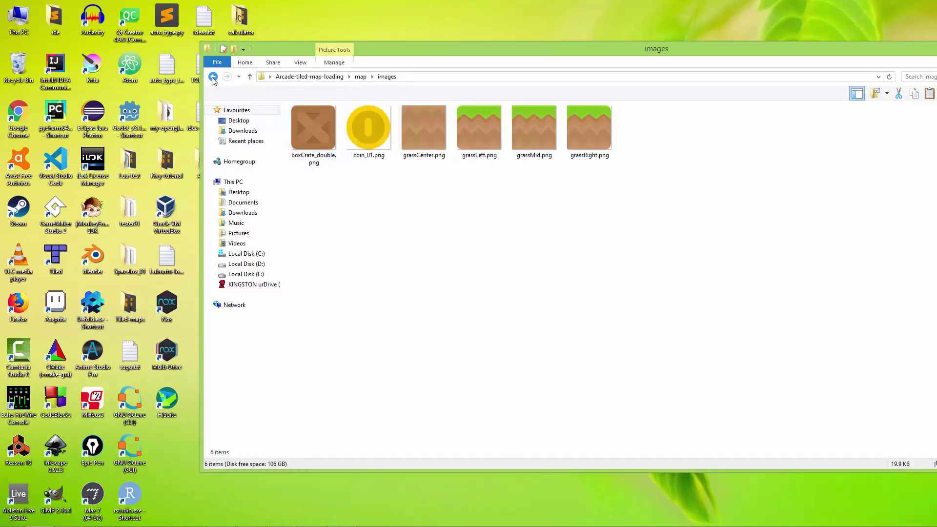
# Step: View my-map.tmx's XML in a text editor, then close it
pyautogui.doubleClick(322, 139)
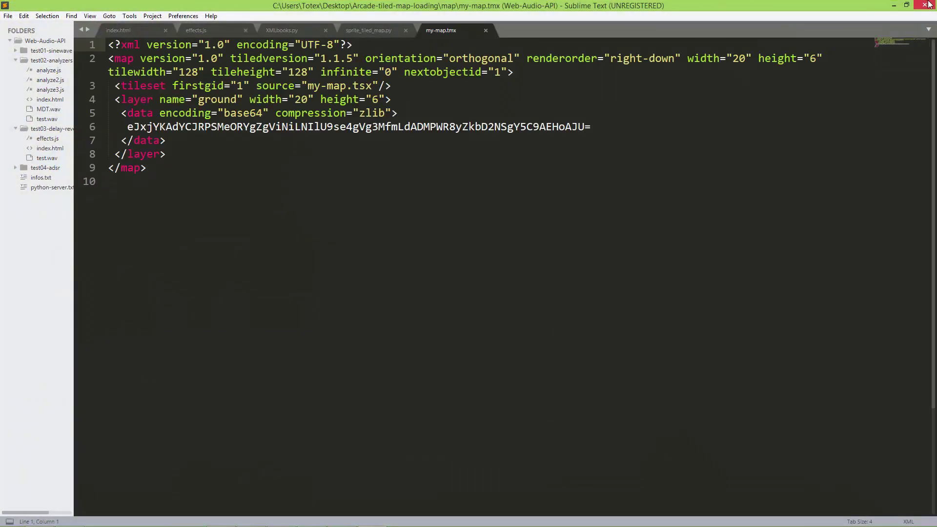
pyautogui.click(485, 30)
pyautogui.hotkey('alt', 'Tab')
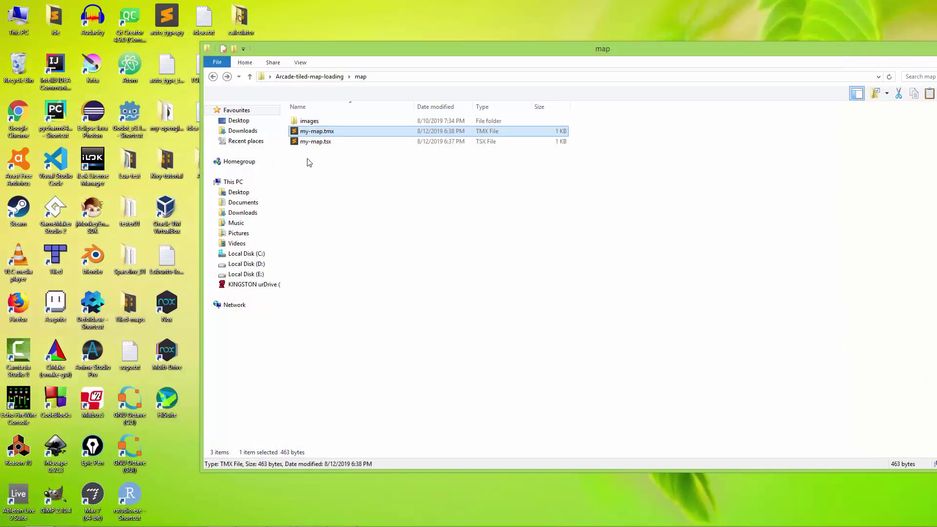
# Step: Copy the images folder, my-map.tmx and my-map.tsx from the map folder
pyautogui.moveTo(315, 168); pyautogui.dragTo(316, 121)
pyautogui.rightClick(315, 121)
pyautogui.click(209, 297)
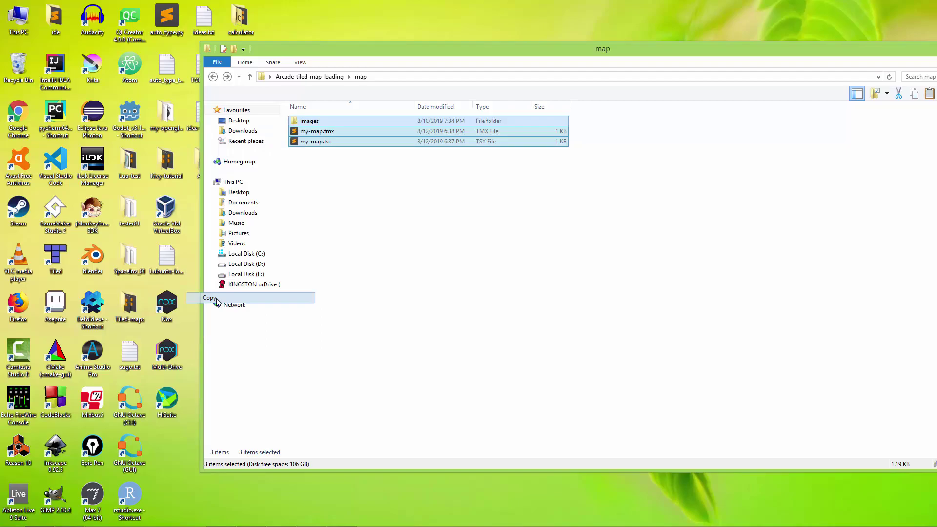
# Step: Create a new maps directory at the Arcade-Tester project root
pyautogui.click(311, 519)
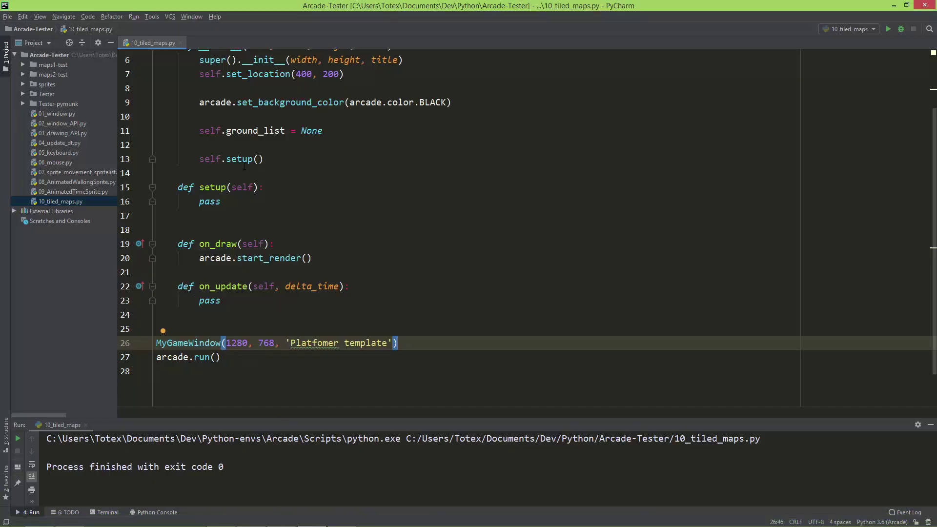
pyautogui.moveTo(118, 99); pyautogui.dragTo(154, 99)
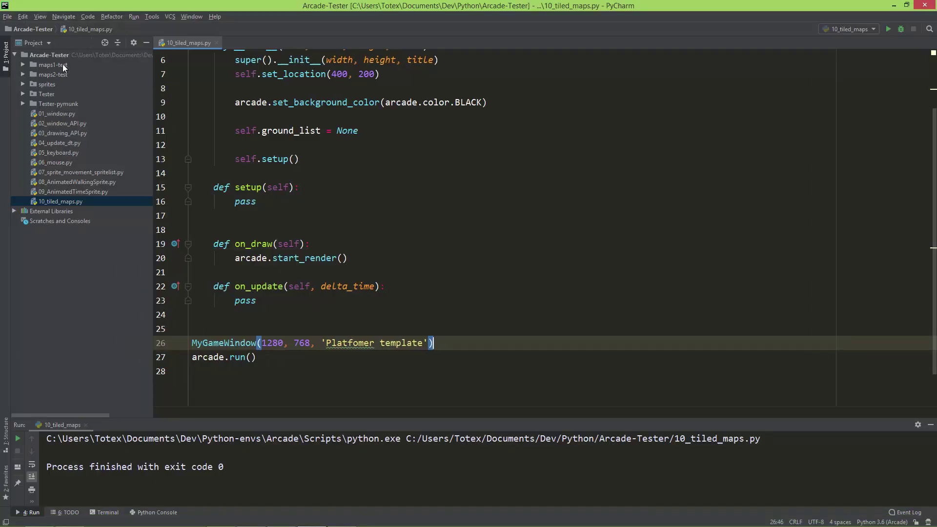
pyautogui.rightClick(49, 55)
pyautogui.click(227, 87)
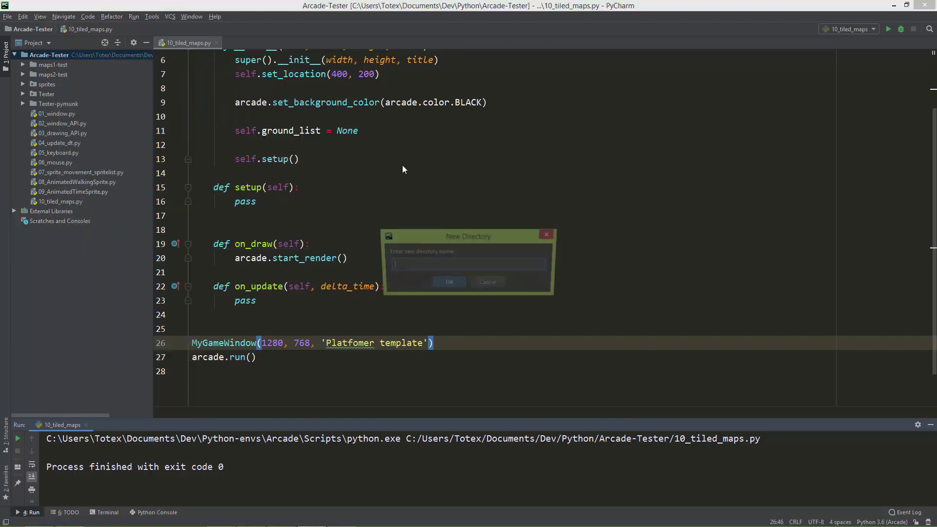
pyautogui.write('maps')
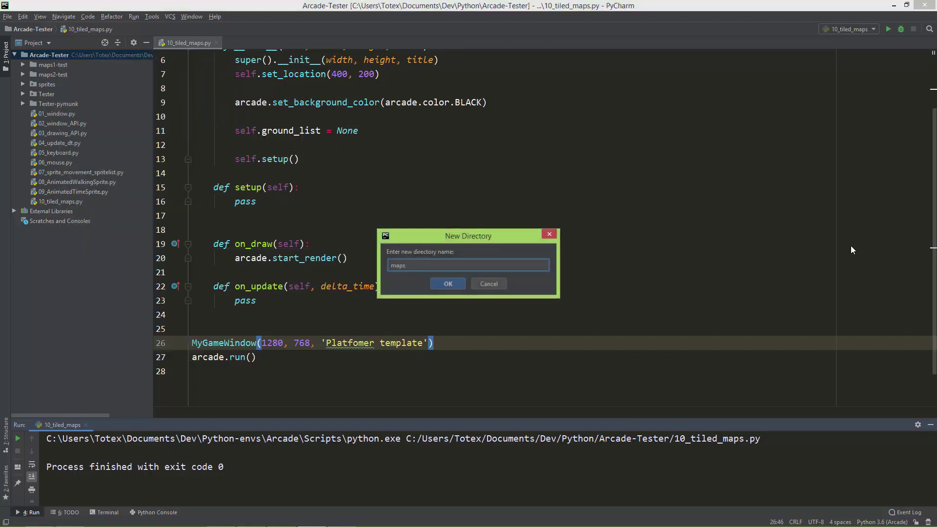
pyautogui.click(448, 283)
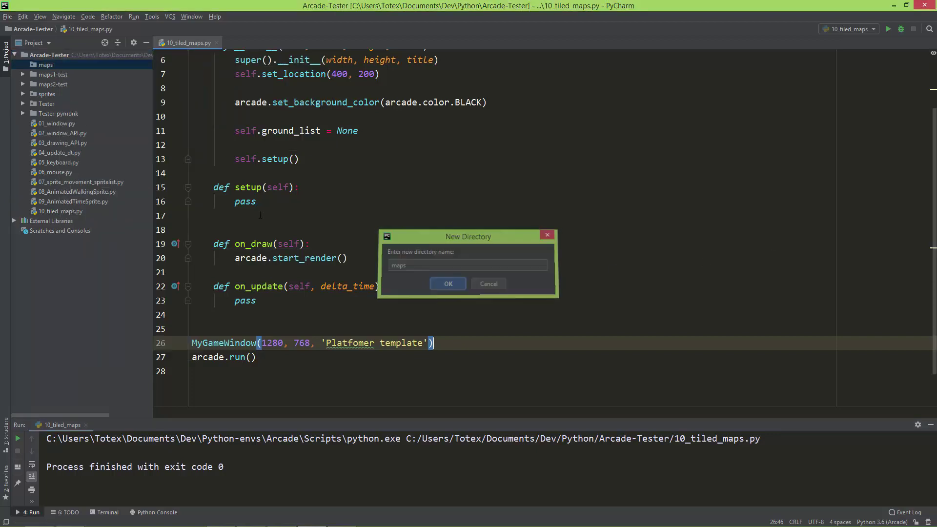
# Step: Paste the copied images folder and map files into maps, confirming the Copy dialog
pyautogui.rightClick(50, 67)
pyautogui.click(68, 125)
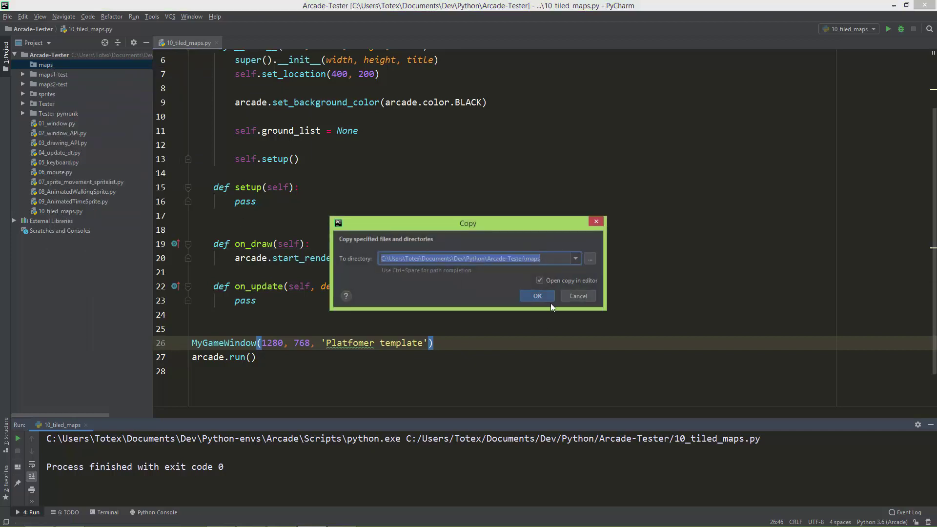
pyautogui.click(536, 296)
pyautogui.click(25, 66)
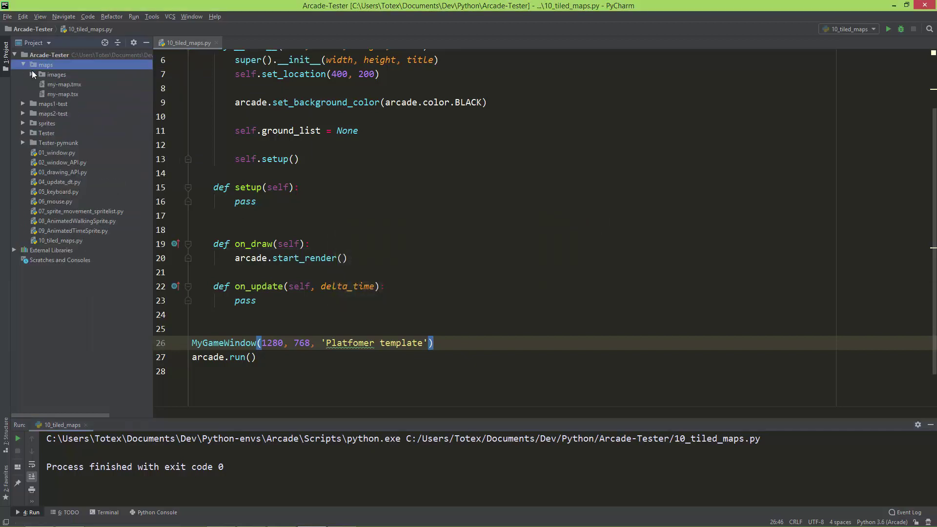
# Step: View my-map.tmx's XML and note its my-map.tsx tileset reference on line 3
pyautogui.click(65, 84)
pyautogui.doubleClick(73, 86)
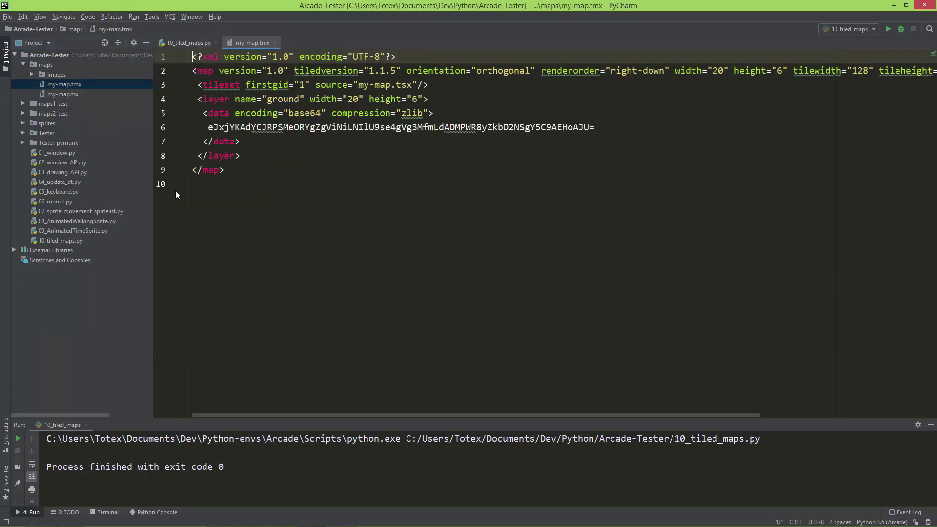
pyautogui.moveTo(152, 170); pyautogui.dragTo(94, 170)
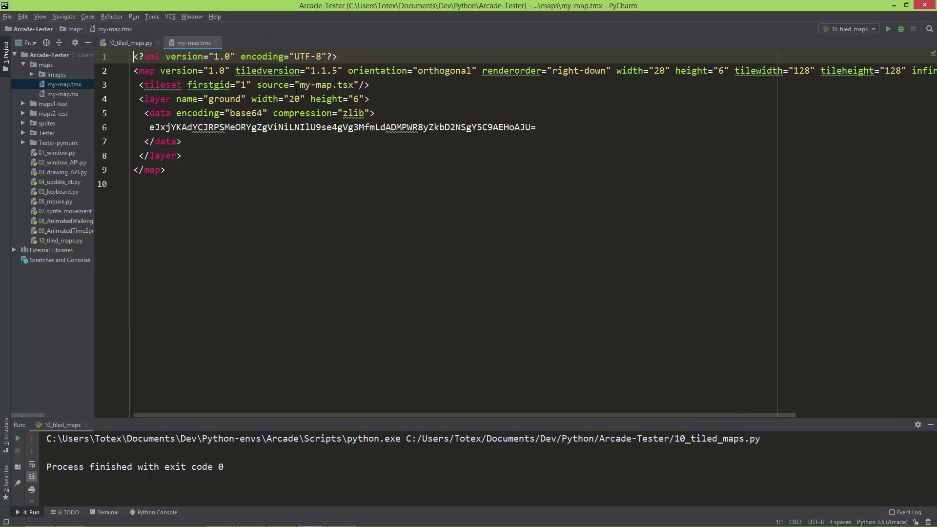
pyautogui.moveTo(298, 85); pyautogui.dragTo(354, 85)
# Step: Inspect the crate, coin and tile image paths in my-map.tsx, then close it
pyautogui.doubleClick(74, 95)
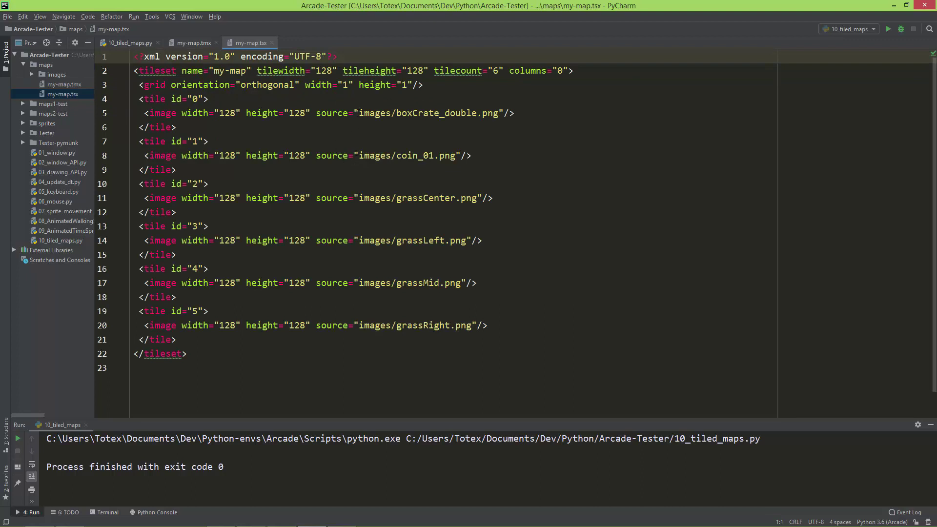
pyautogui.moveTo(358, 112); pyautogui.dragTo(504, 113)
pyautogui.moveTo(358, 156); pyautogui.dragTo(454, 156)
pyautogui.moveTo(359, 198); pyautogui.dragTo(474, 197)
pyautogui.moveTo(358, 240); pyautogui.dragTo(468, 240)
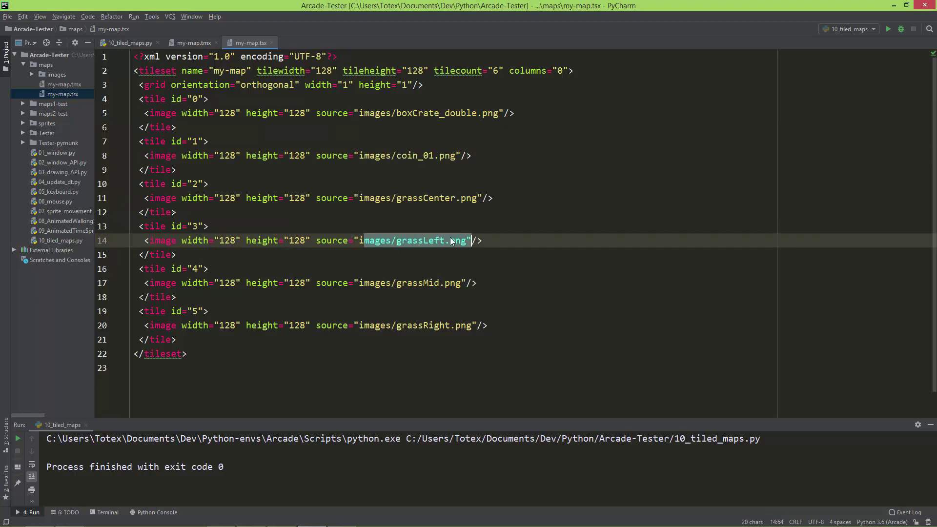
pyautogui.click(274, 43)
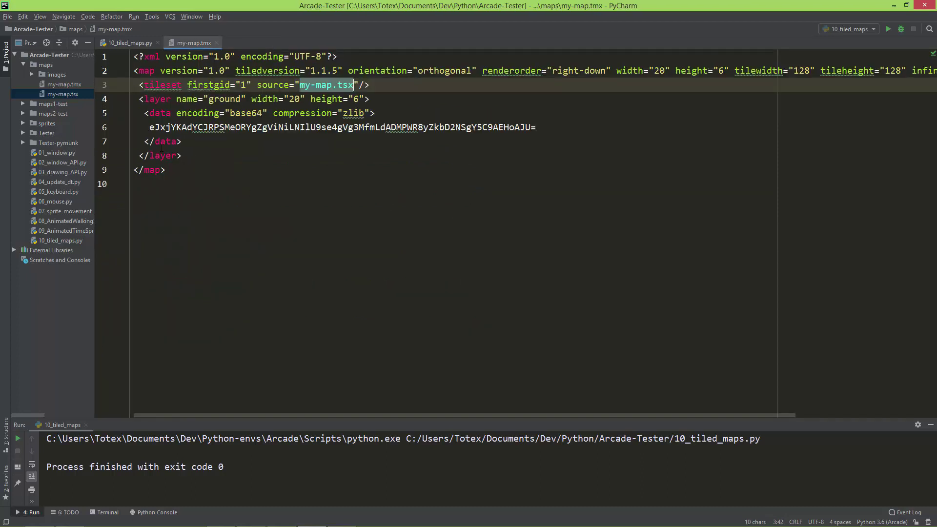
# Step: Review the ground layer's base64/zlib encoded data in my-map.tmx, then close it
pyautogui.moveTo(150, 128); pyautogui.dragTo(536, 127)
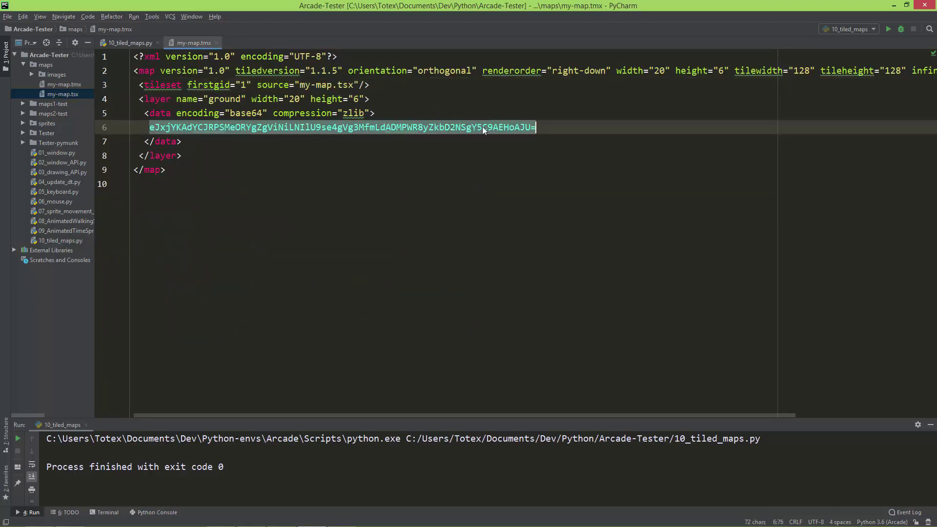
pyautogui.doubleClick(352, 112)
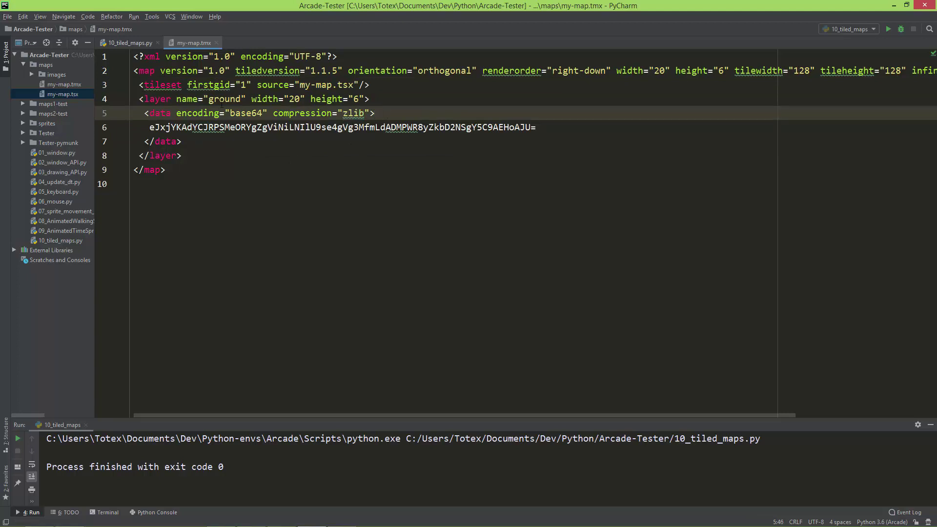
pyautogui.click(263, 113)
pyautogui.moveTo(263, 113); pyautogui.dragTo(229, 113)
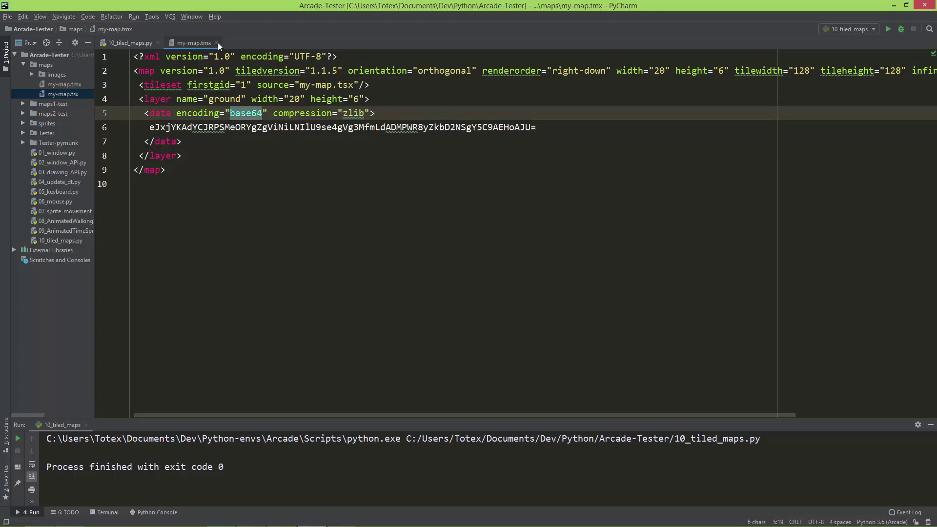
pyautogui.click(218, 43)
# Step: Replace pass in setup with my_map = arcade.read_tiled_map("my-map.tmx")
pyautogui.moveTo(95, 116); pyautogui.dragTo(138, 116)
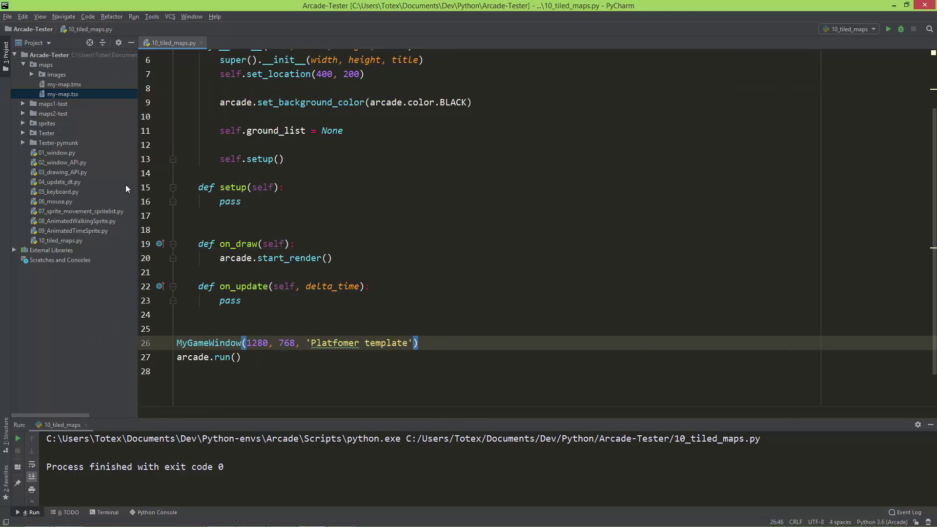
pyautogui.scroll(1, 468, 220)
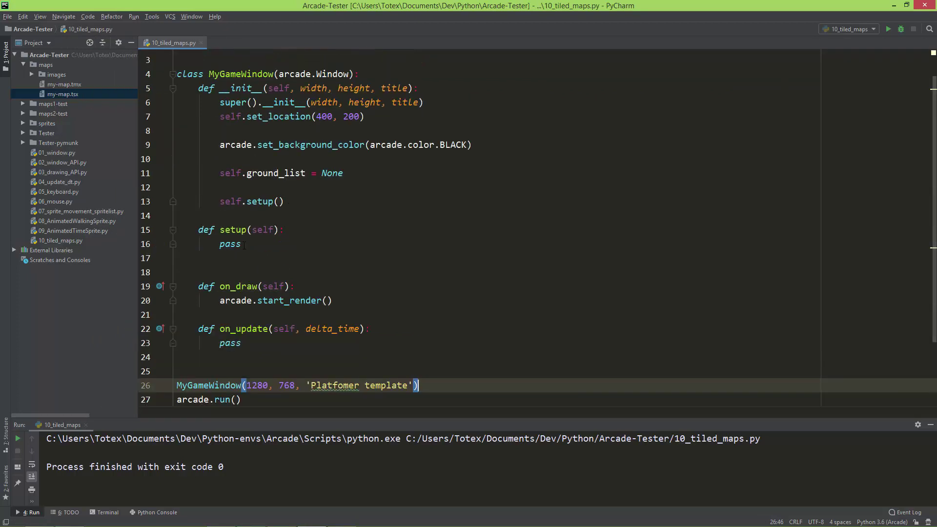
pyautogui.moveTo(241, 244); pyautogui.dragTo(219, 244)
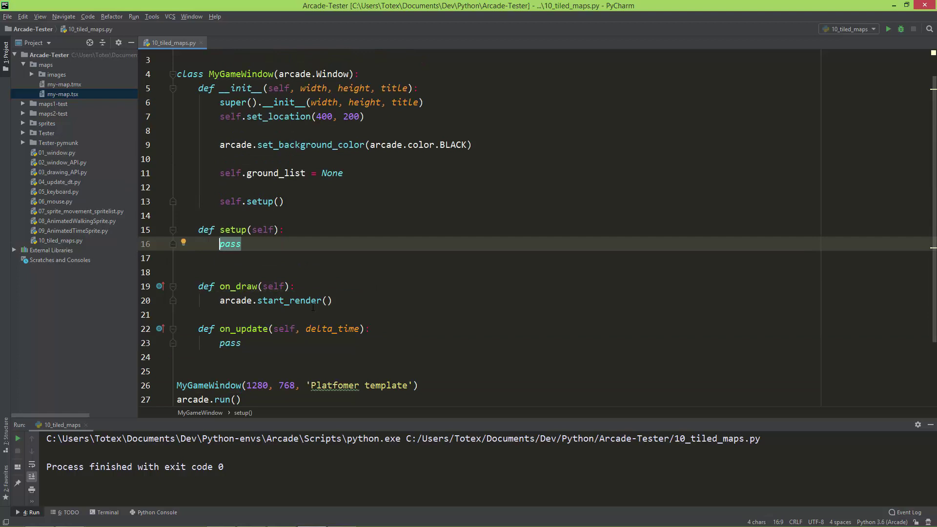
pyautogui.write('my_')
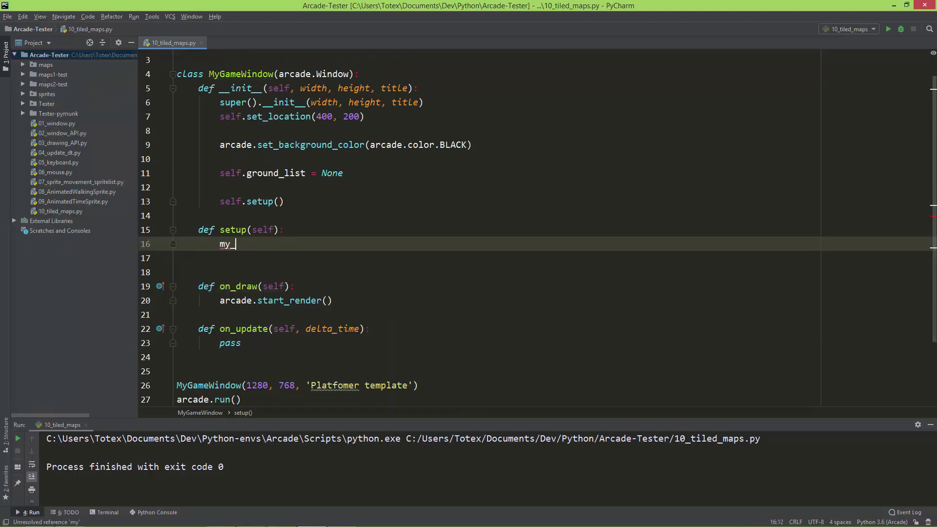
pyautogui.write('map = ')
pyautogui.write('arcade.')
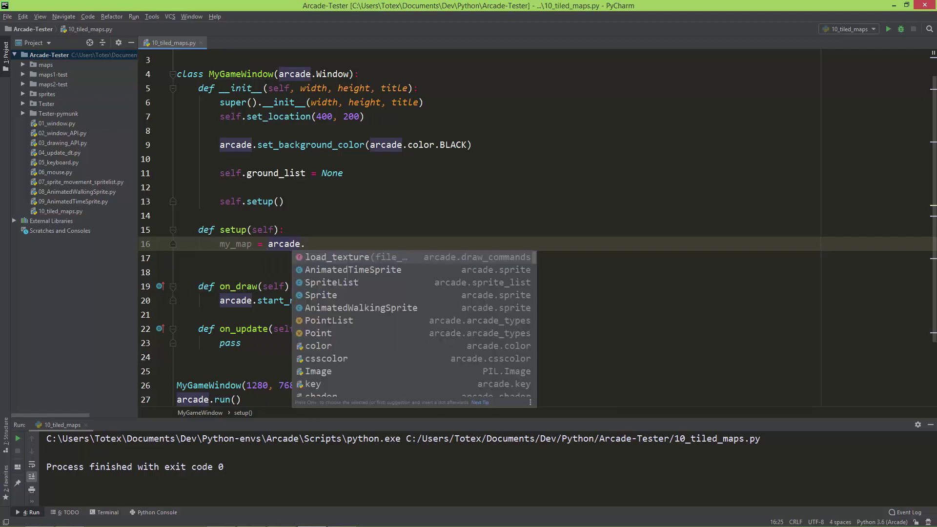
pyautogui.write('read')
pyautogui.press('Tab')
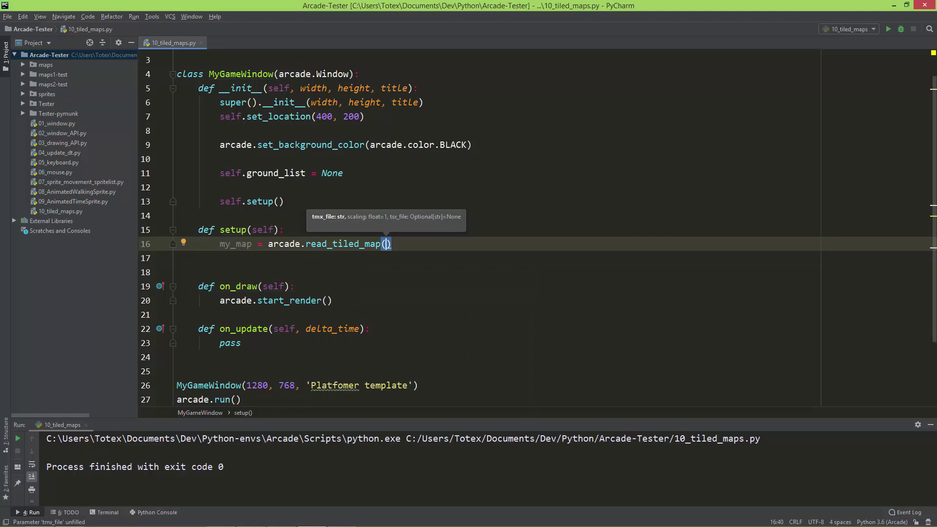
pyautogui.write('"')
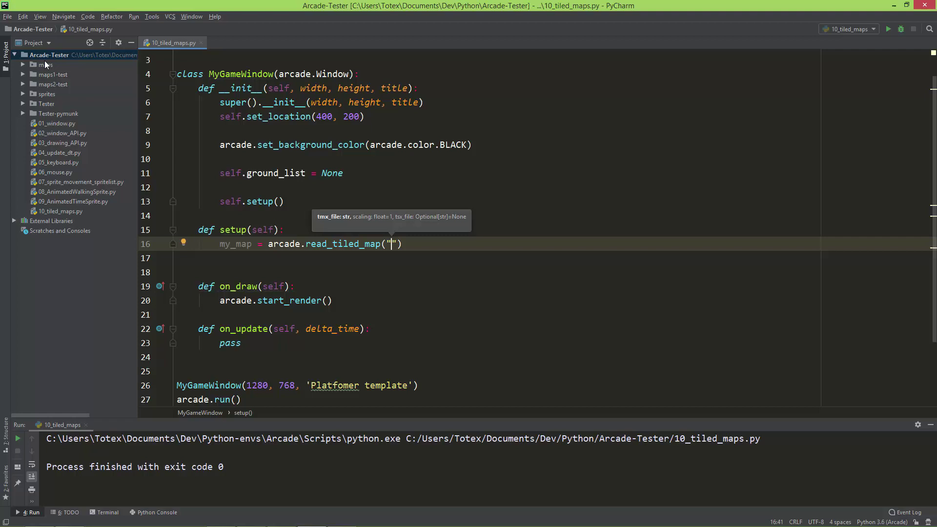
pyautogui.click(23, 65)
pyautogui.click(65, 84)
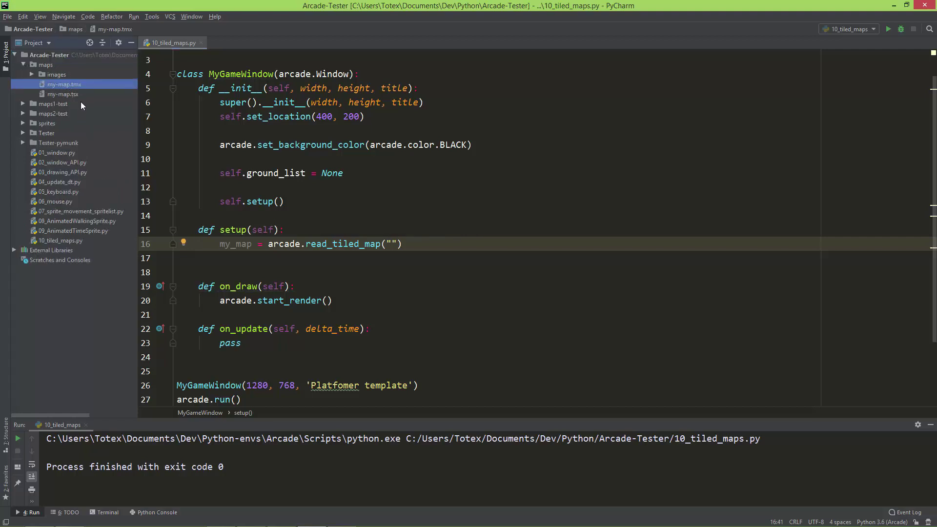
pyautogui.click(391, 244)
pyautogui.write('my')
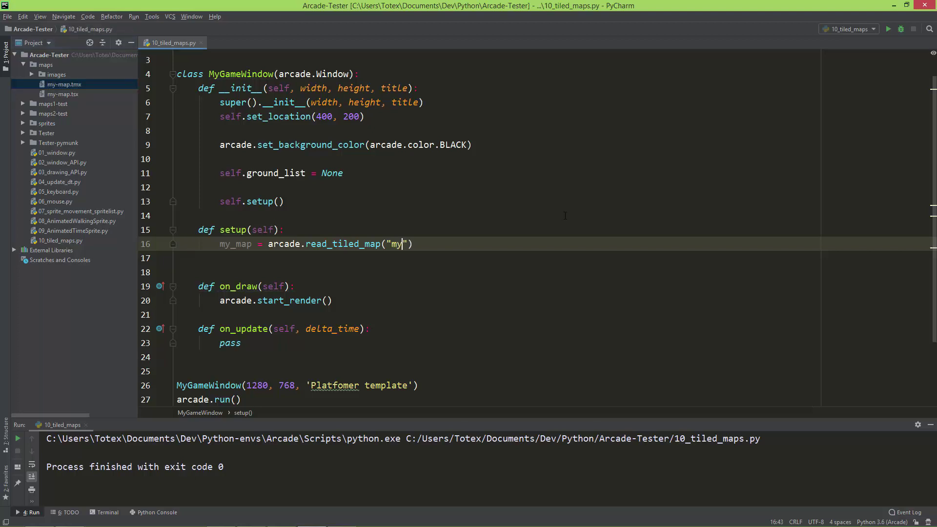
pyautogui.write('-map.tm')
pyautogui.write('x')
pyautogui.press('Right')
pyautogui.write(', 1')
# Step: Check read_tiled_map's scaling parameter in its source and finish the call with scale 1
pyautogui.keyDown('ctrl'); pyautogui.click(355, 244); pyautogui.keyUp('ctrl')
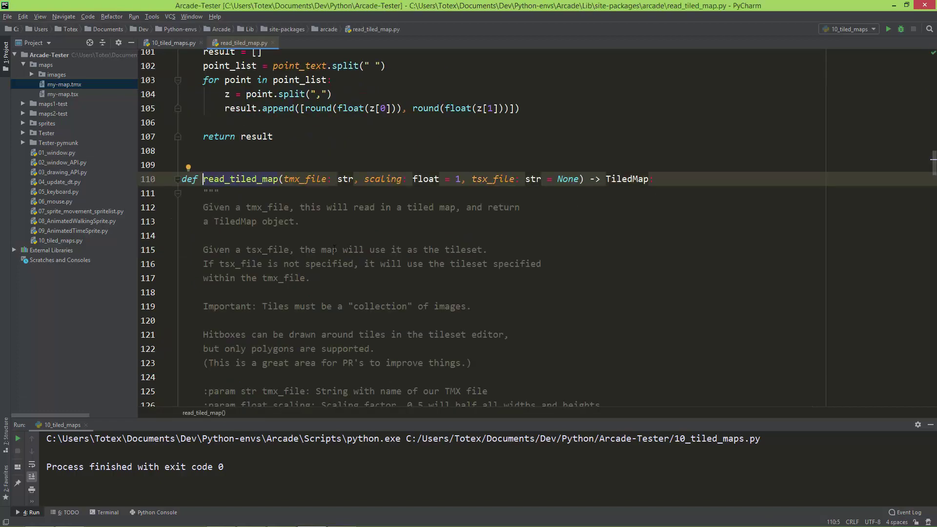
pyautogui.moveTo(364, 178); pyautogui.dragTo(467, 178)
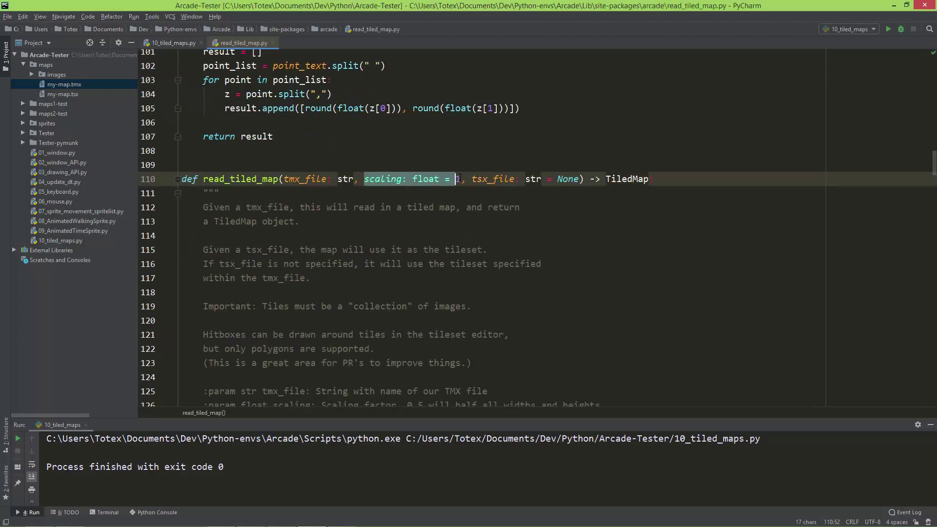
pyautogui.click(271, 42)
pyautogui.press('End')
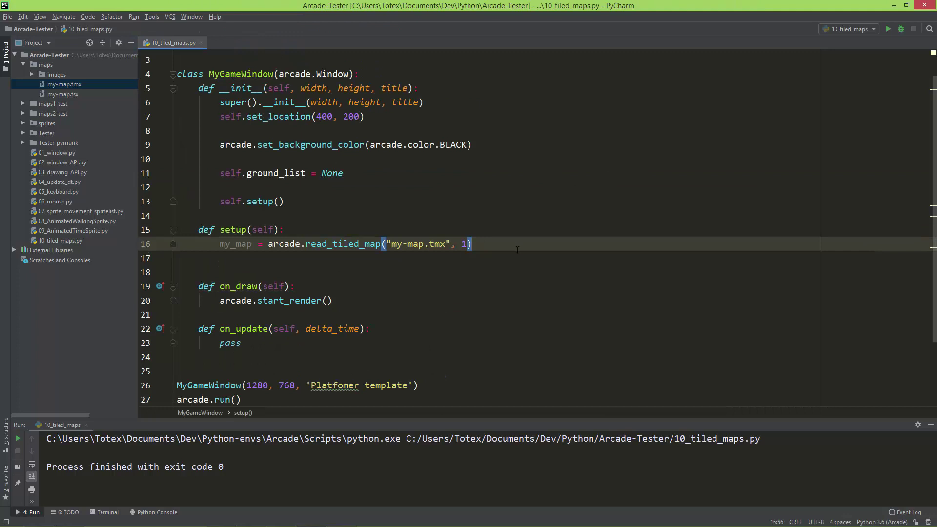
pyautogui.press('Return')
pyautogui.press('Return')
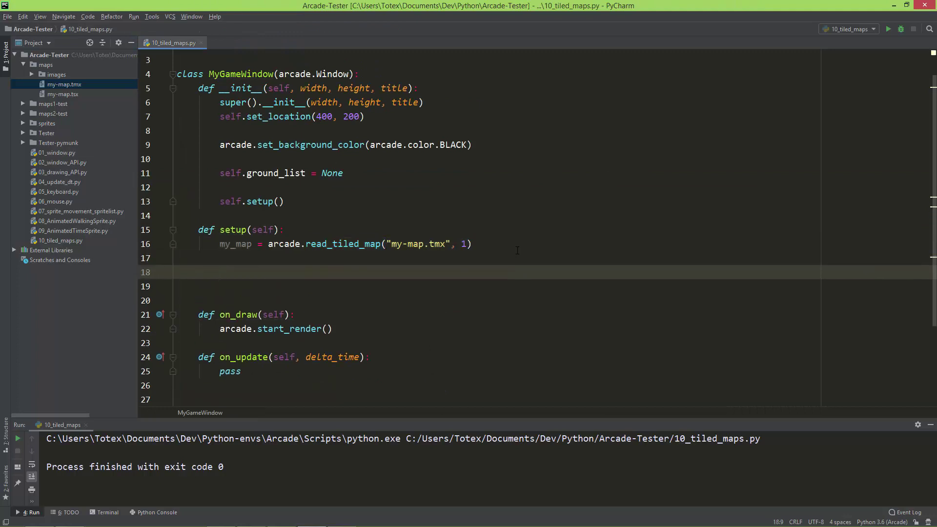
# Step: Add self.ground_list = arcade.generate_sprites(my_map, "") in setup with an empty layer name
pyautogui.moveTo(342, 173); pyautogui.dragTo(220, 173)
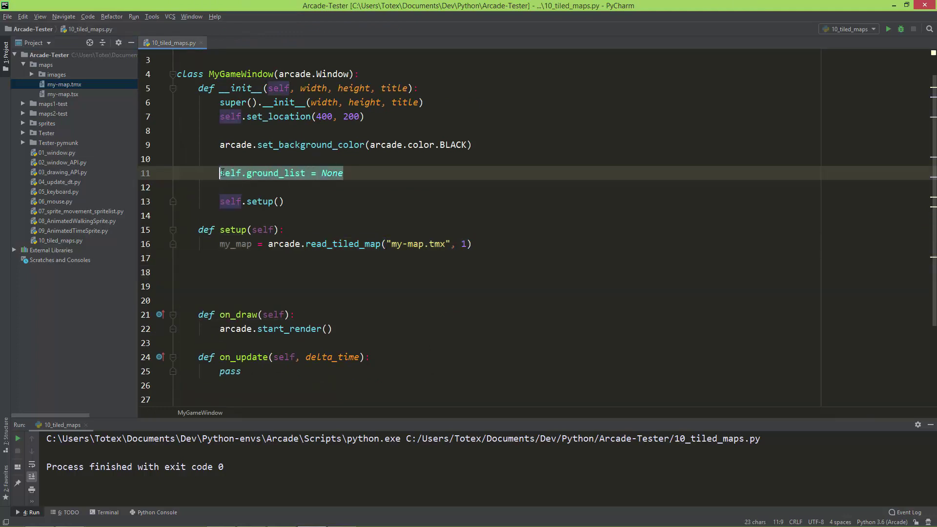
pyautogui.click(226, 272)
pyautogui.write('self.')
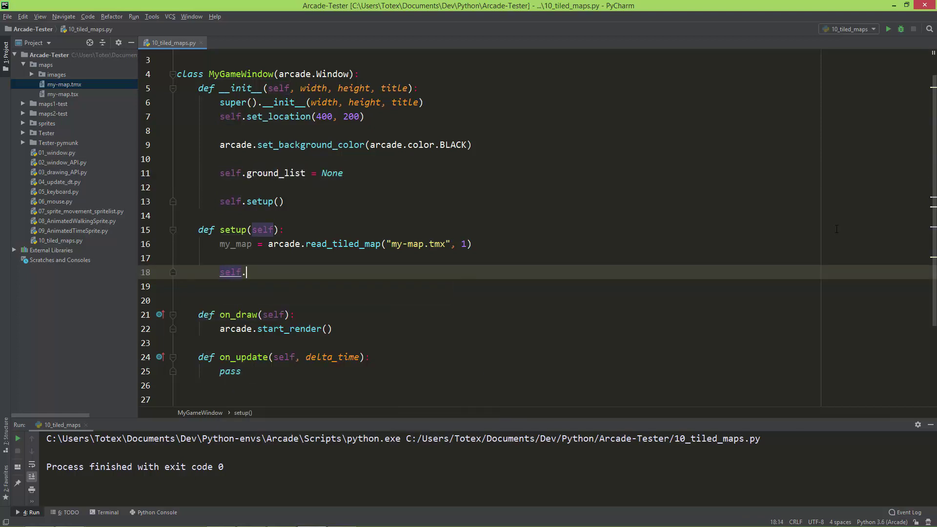
pyautogui.write('g')
pyautogui.press('Tab')
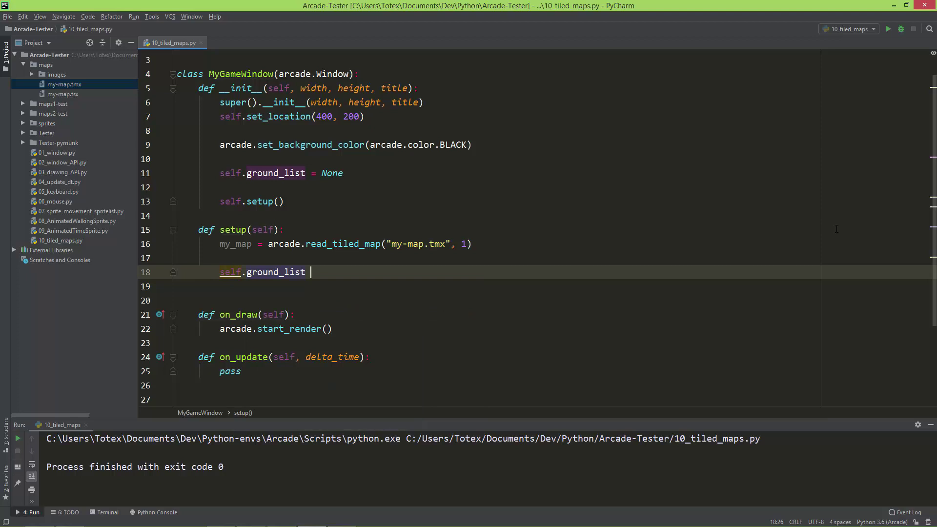
pyautogui.write('= ar')
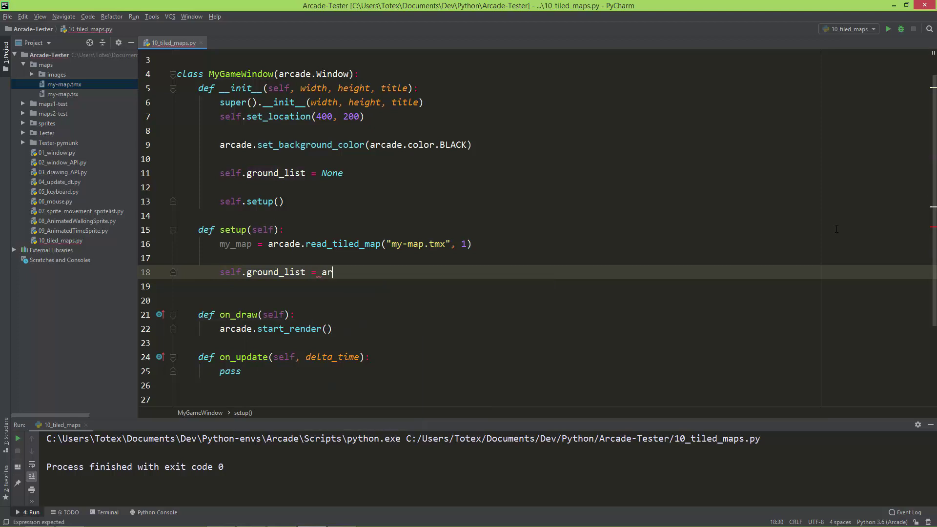
pyautogui.write('cade.ge')
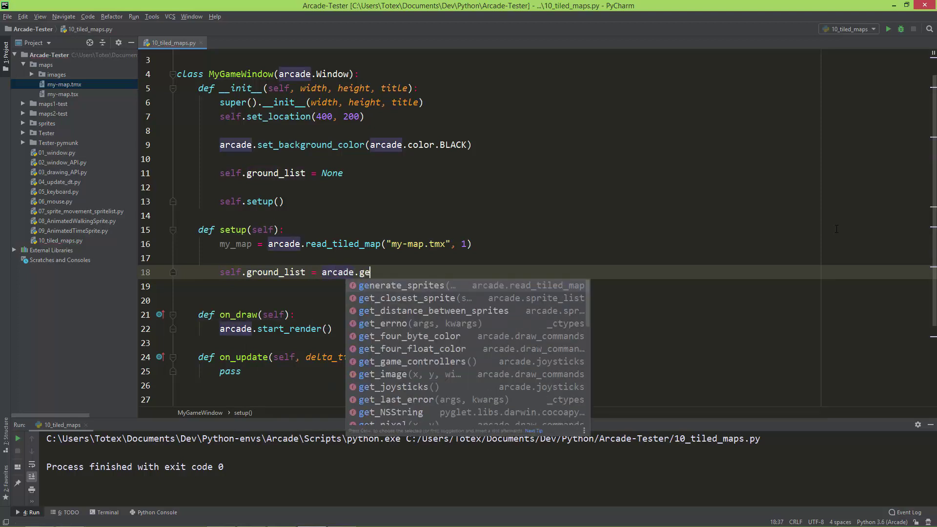
pyautogui.press('Tab')
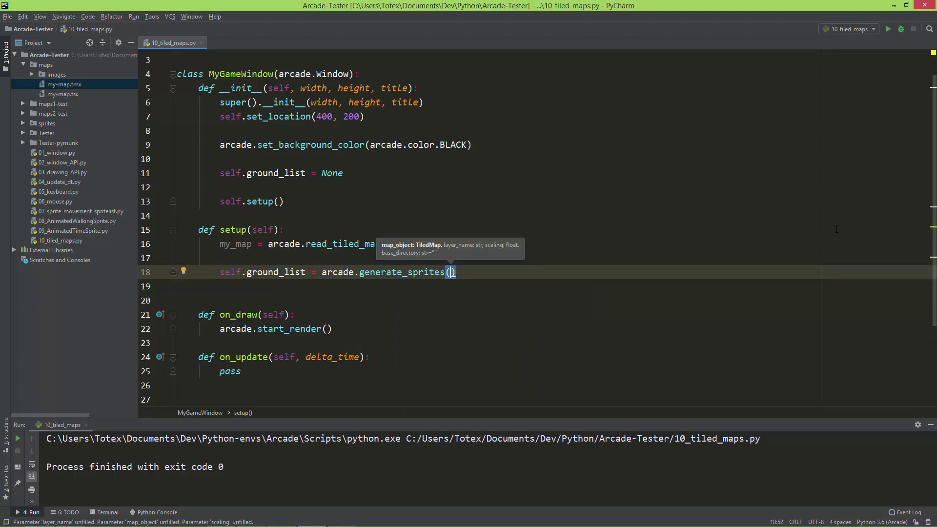
pyautogui.write('my')
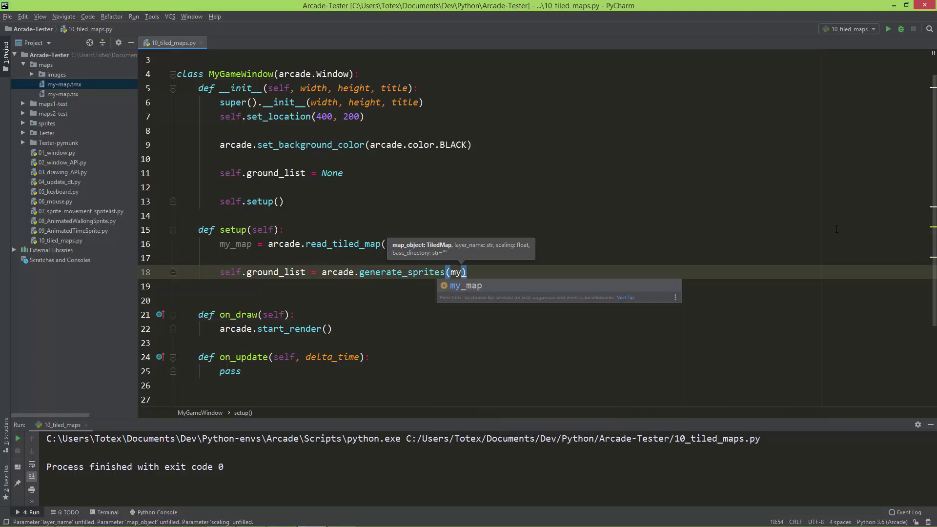
pyautogui.press('Tab')
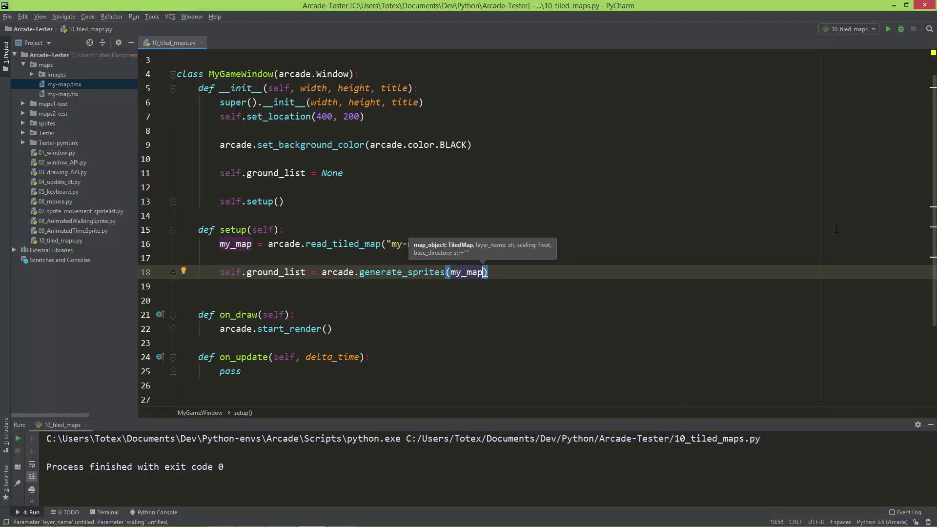
pyautogui.write(', ')
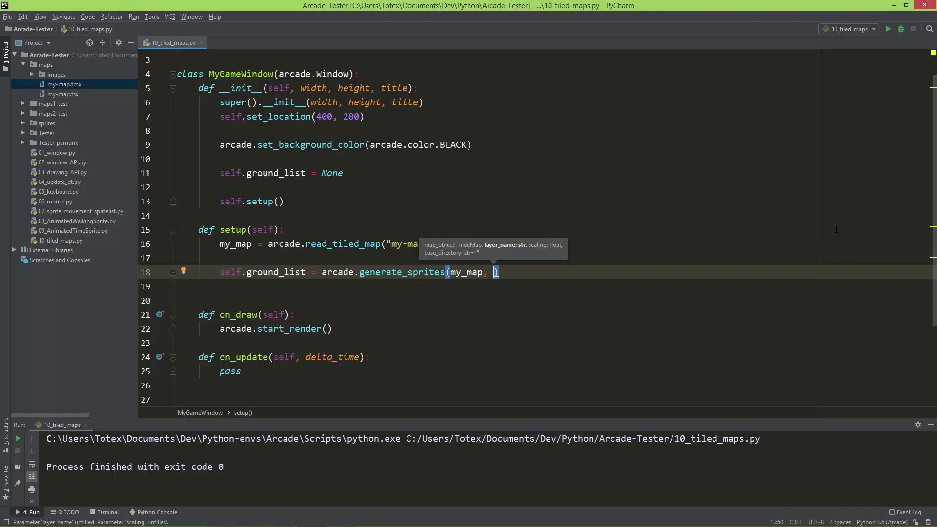
pyautogui.write('"')
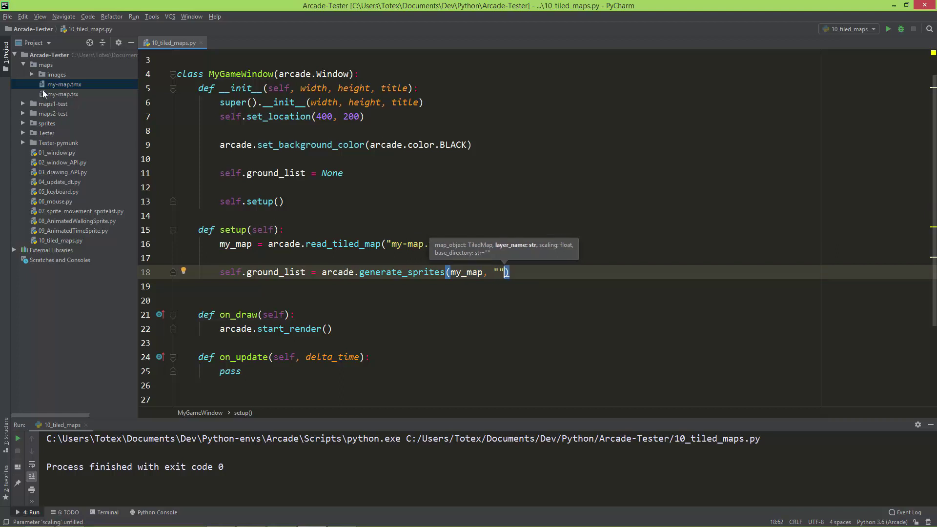
# Step: Confirm in my-map.tmx and Tiled that the layer is named ground, then return to 10_tiled_maps.py
pyautogui.doubleClick(72, 87)
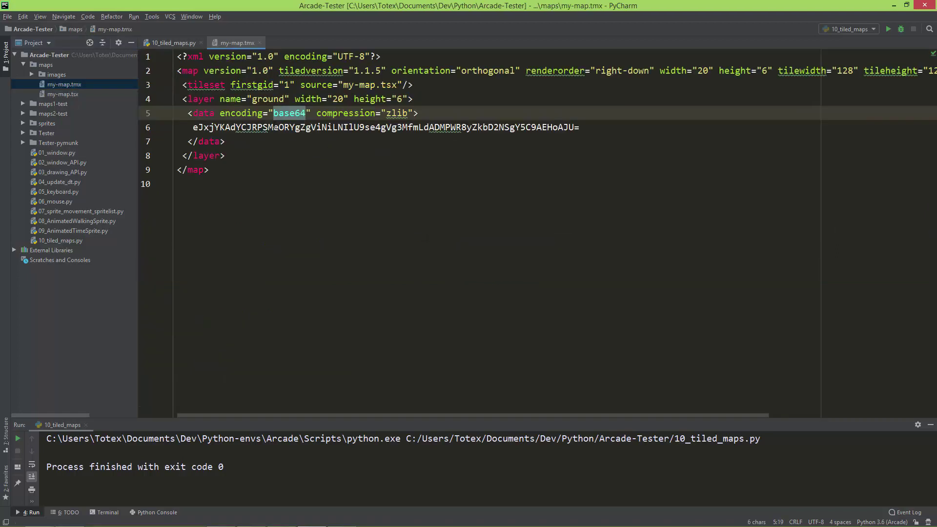
pyautogui.moveTo(187, 99); pyautogui.dragTo(286, 99)
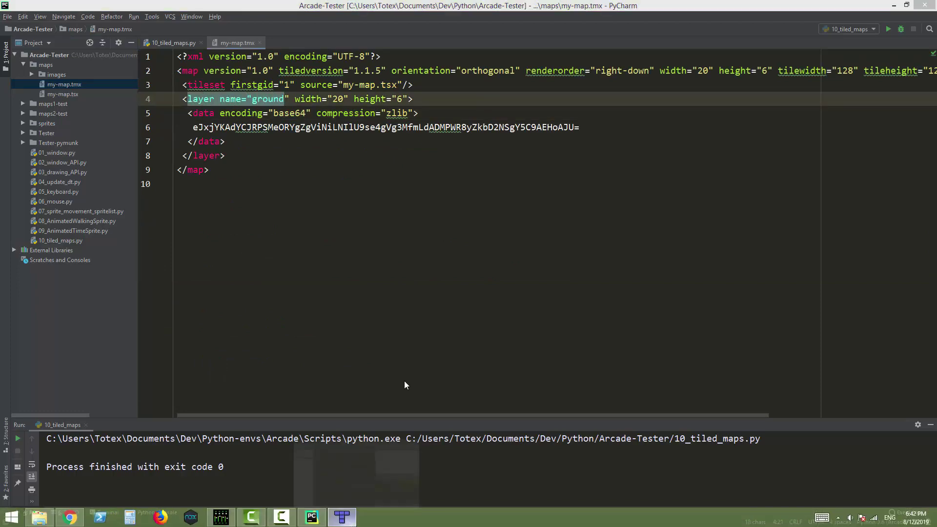
pyautogui.click(344, 520)
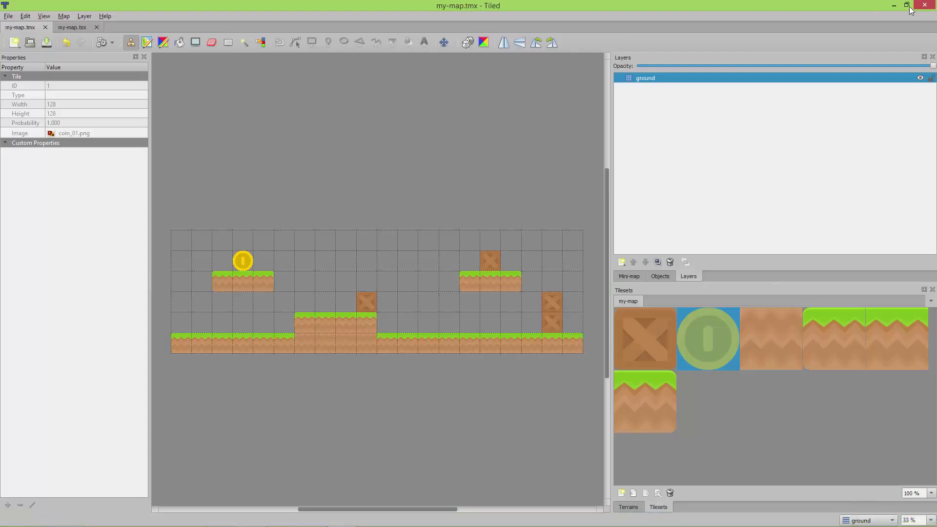
pyautogui.hotkey('alt', 'Tab')
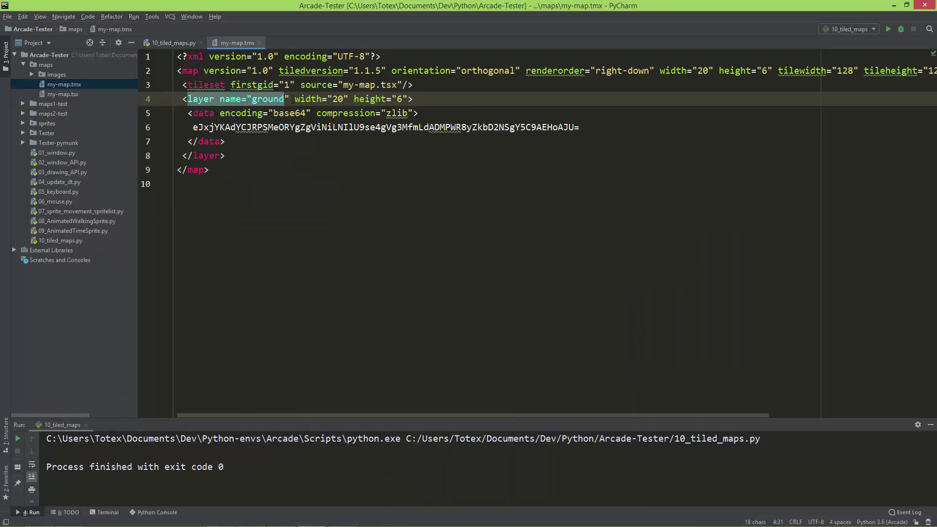
pyautogui.moveTo(289, 99); pyautogui.dragTo(248, 99)
pyautogui.click(173, 42)
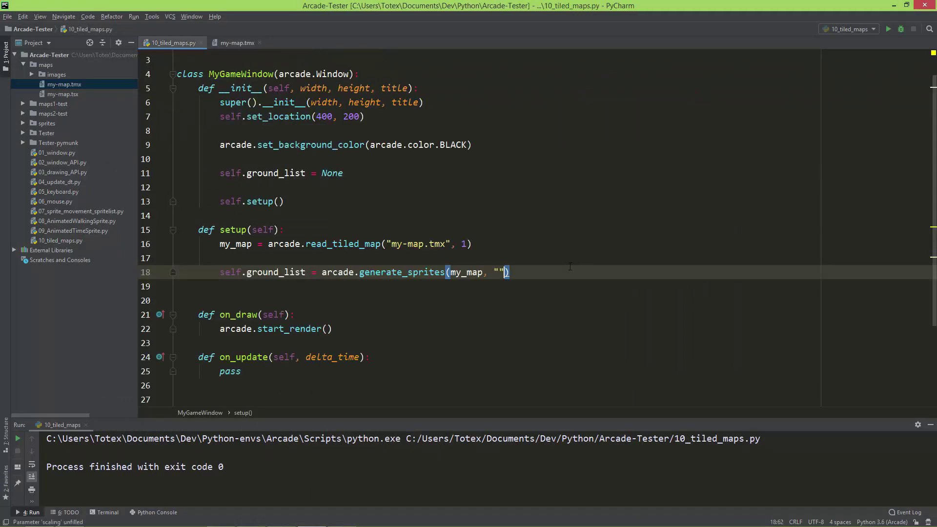
# Step: Fill generate_sprites with layer "ground" and scale 1 after checking its signature
pyautogui.click(500, 272)
pyautogui.write('groun')
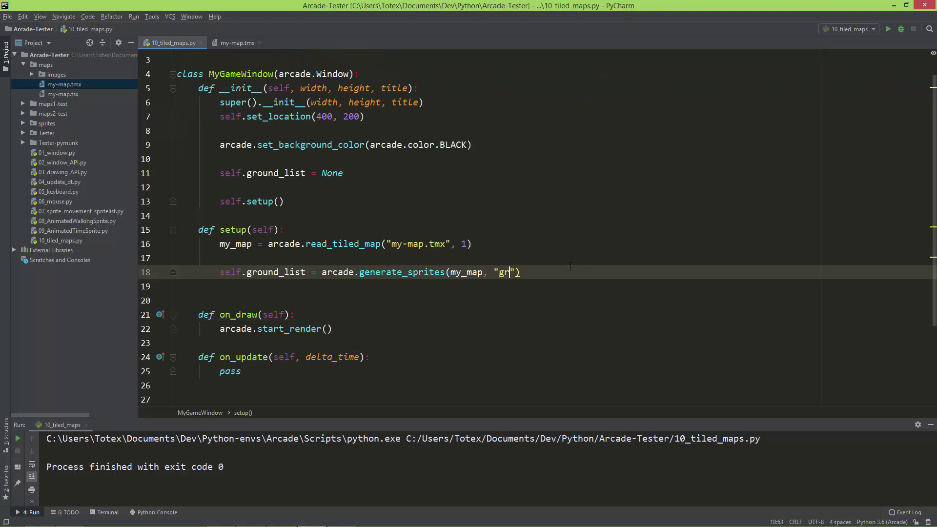
pyautogui.write('d')
pyautogui.press('Right')
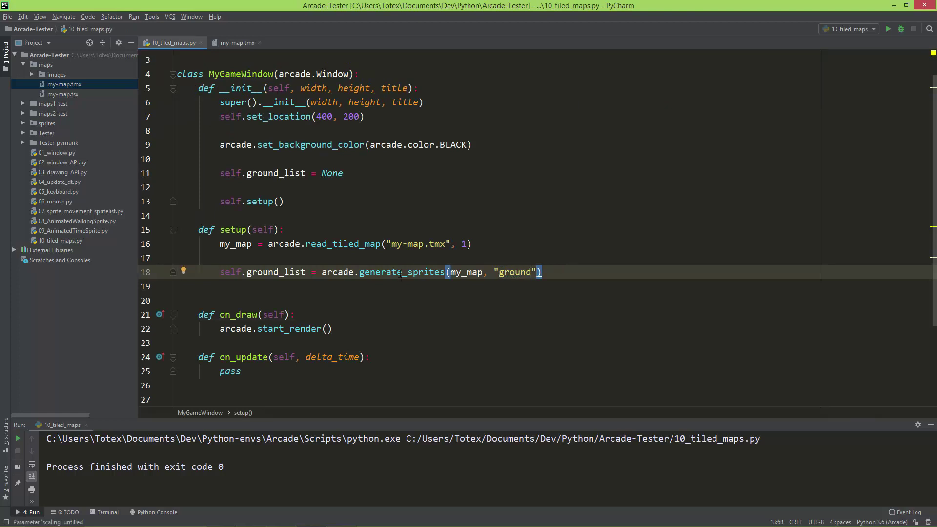
pyautogui.keyDown('ctrl'); pyautogui.click(395, 273); pyautogui.keyUp('ctrl')
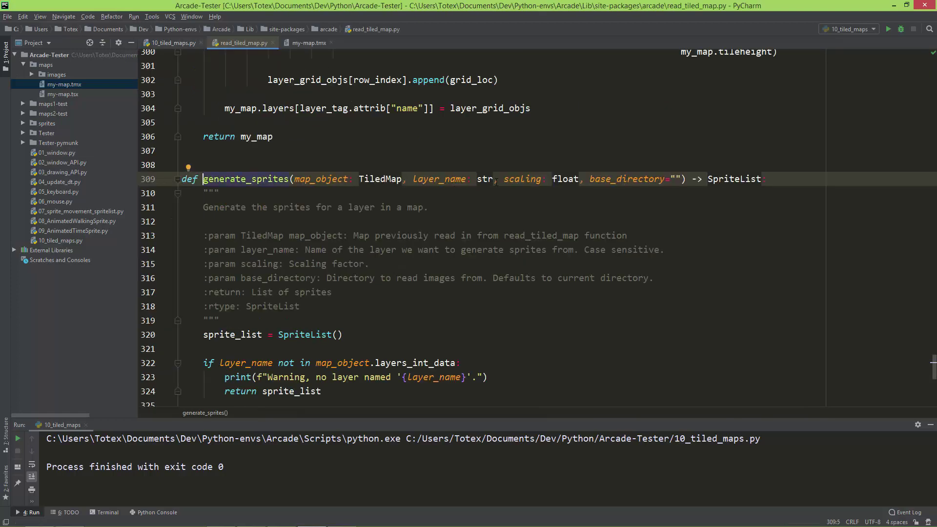
pyautogui.moveTo(504, 179); pyautogui.dragTo(581, 179)
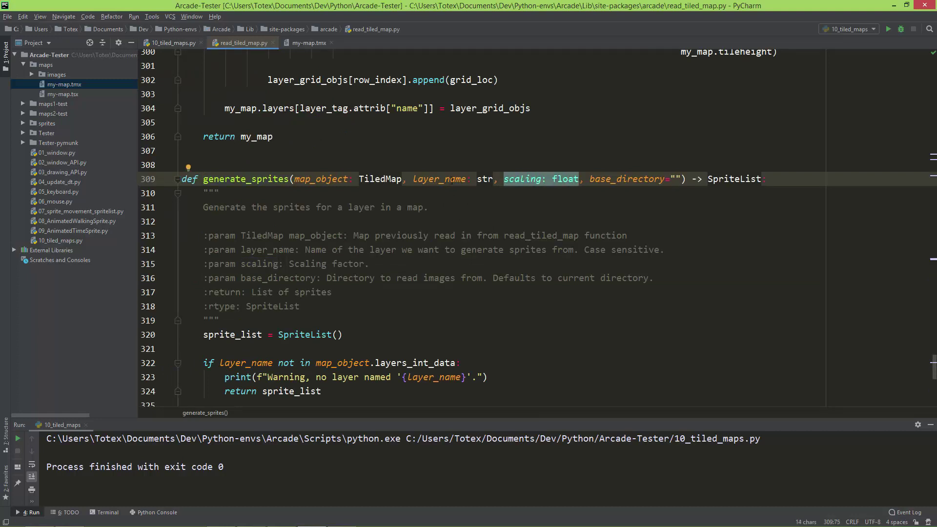
pyautogui.click(273, 44)
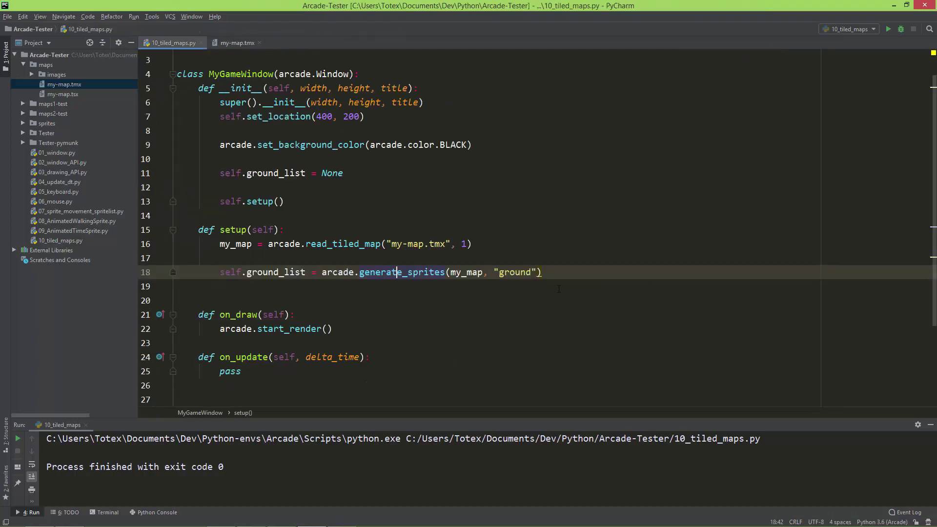
pyautogui.press('End')
pyautogui.press('Left')
pyautogui.write(', 1')
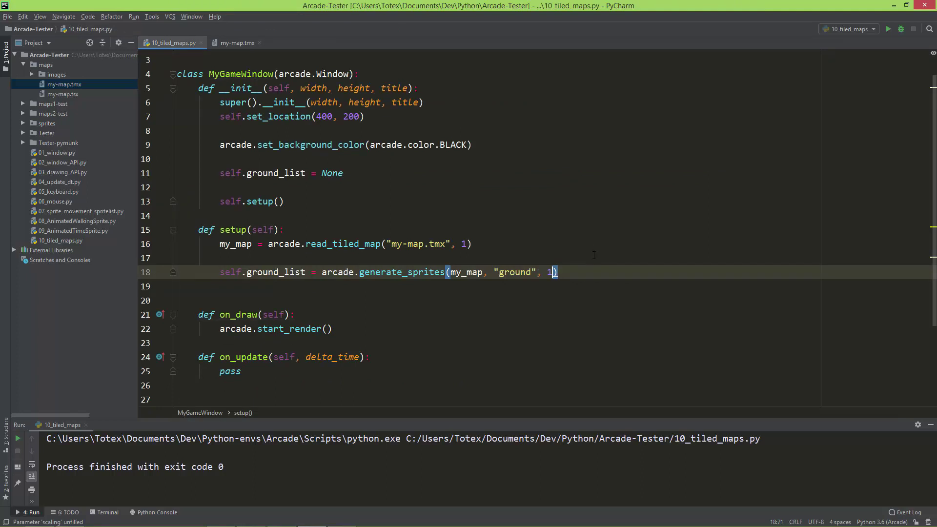
pyautogui.press('End')
pyautogui.scroll(-3, 571, 245)
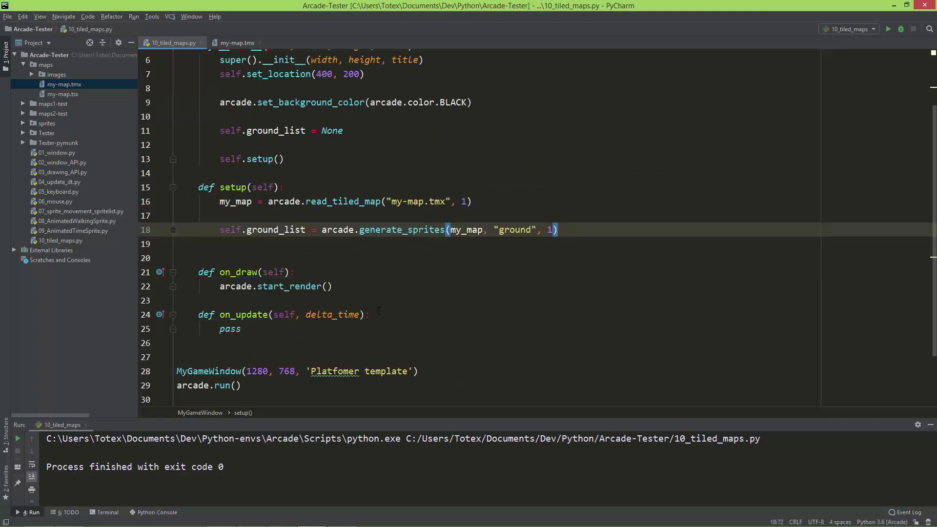
# Step: Add self.ground_list.draw() after start_render() in on_draw
pyautogui.moveTo(307, 229); pyautogui.dragTo(219, 231)
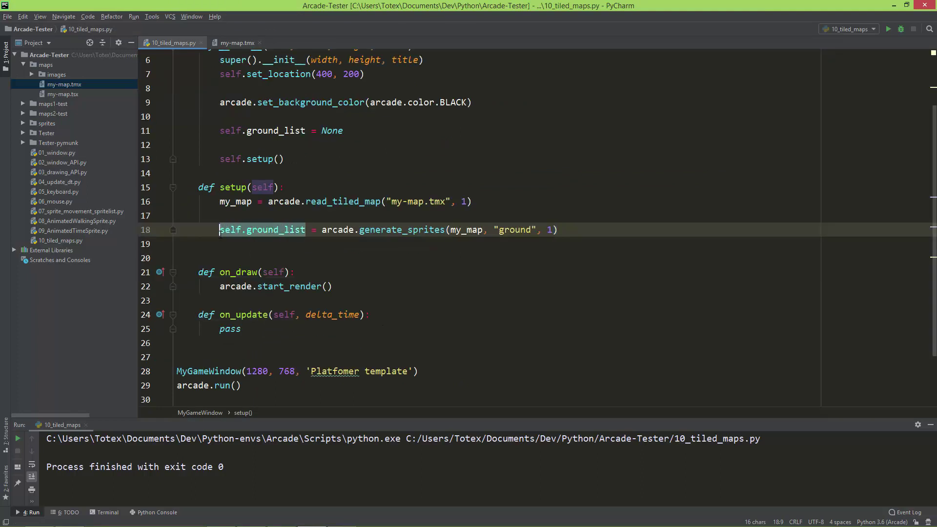
pyautogui.press('Return')
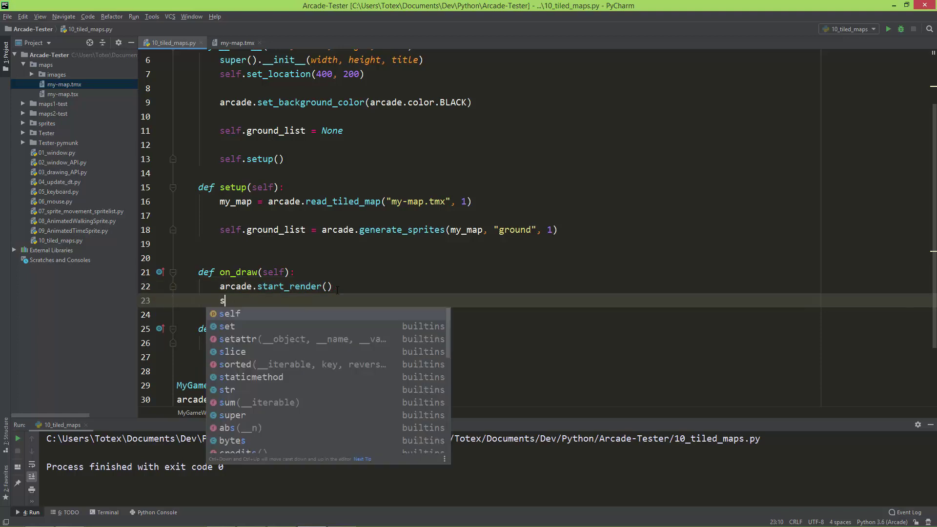
pyautogui.write('self.gr')
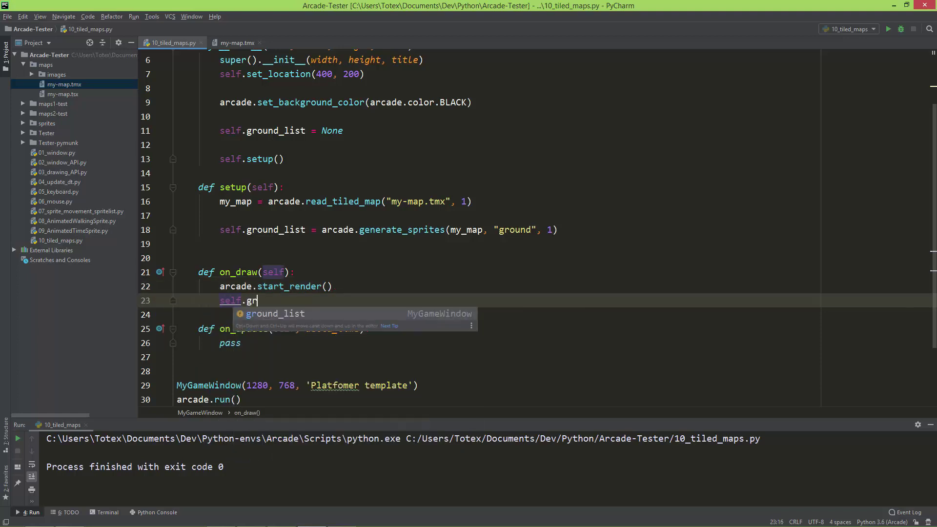
pyautogui.press('Tab')
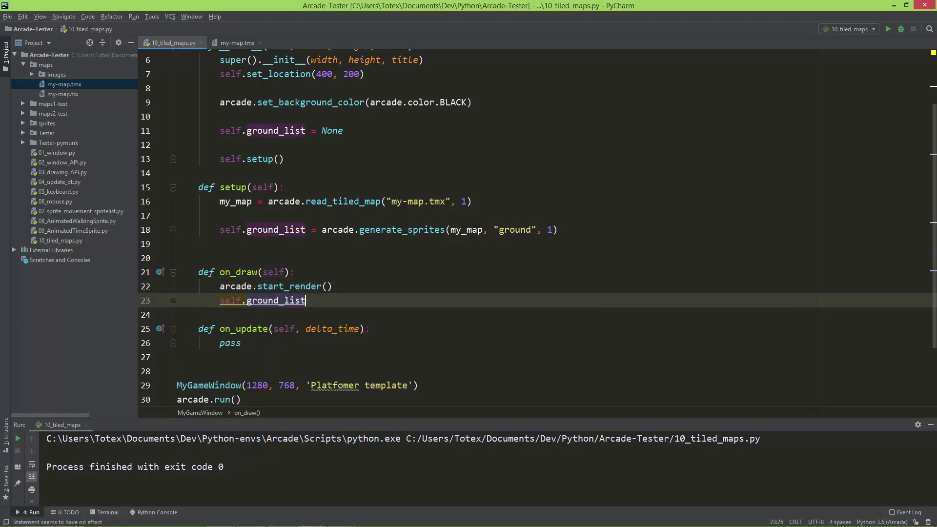
pyautogui.write('.draw()')
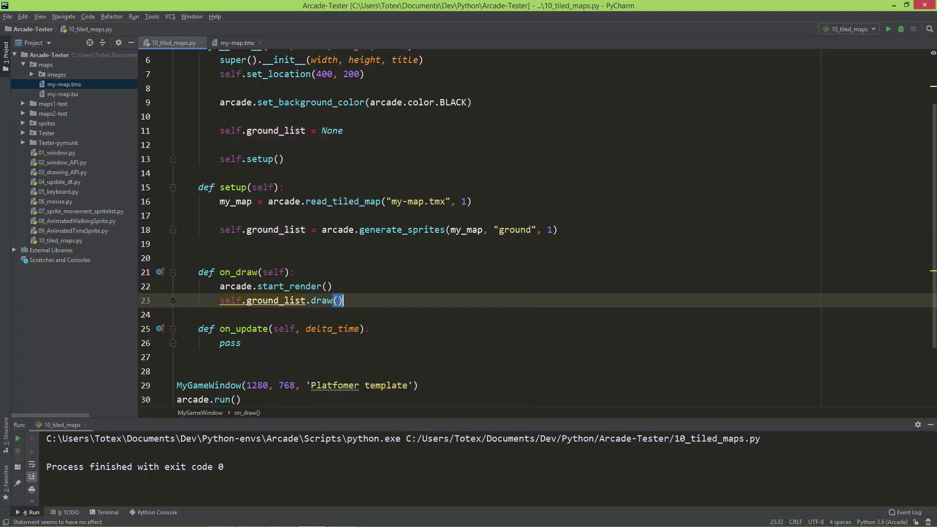
pyautogui.press('End')
pyautogui.scroll(-3, 469, 241)
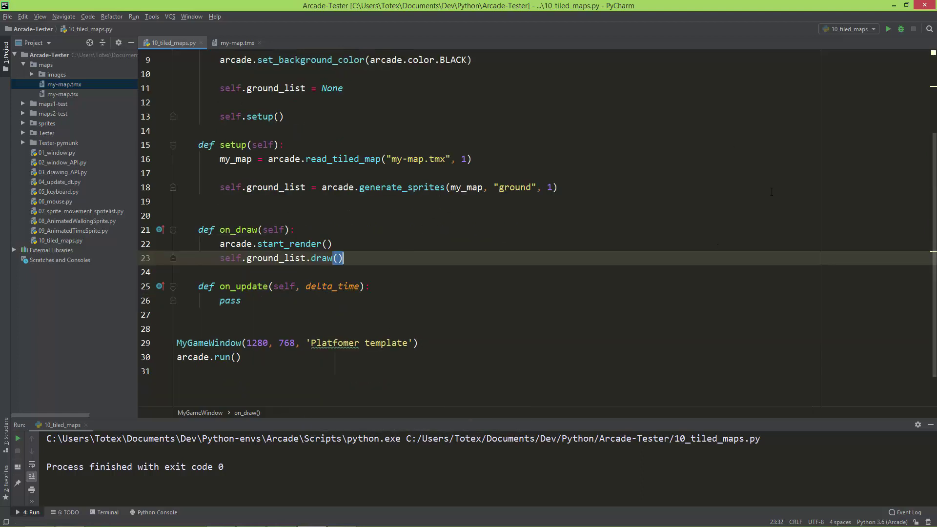
# Step: Run the script and read the FileNotFoundError for my-map.tmx in the console
pyautogui.click(887, 30)
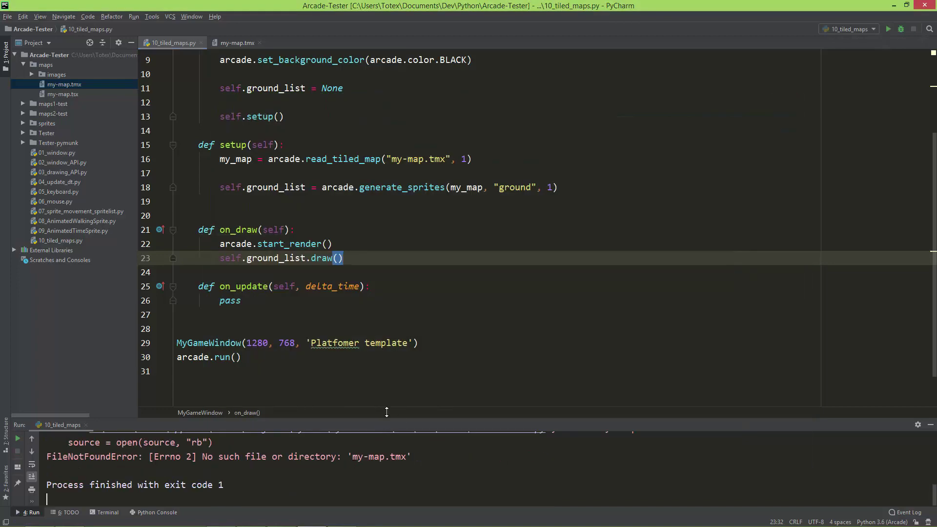
pyautogui.moveTo(383, 422); pyautogui.dragTo(383, 375)
pyautogui.moveTo(352, 457); pyautogui.dragTo(385, 456)
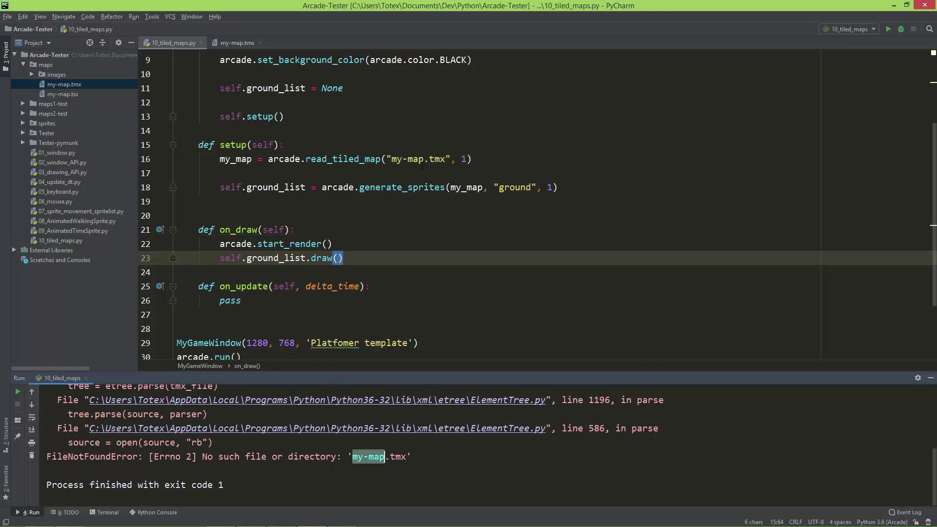
pyautogui.click(46, 65)
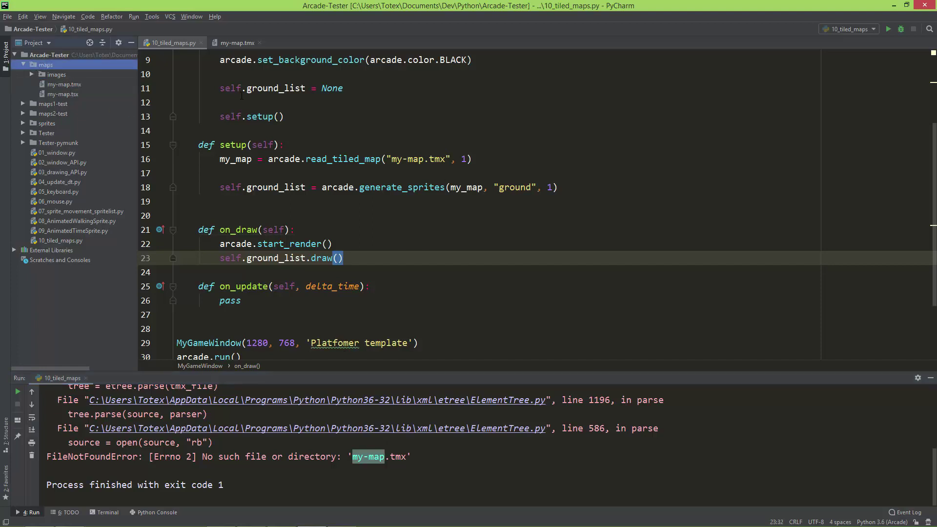
# Step: Change the map path to "maps/my-map.tmx" and rerun the script
pyautogui.click(392, 159)
pyautogui.write('maps')
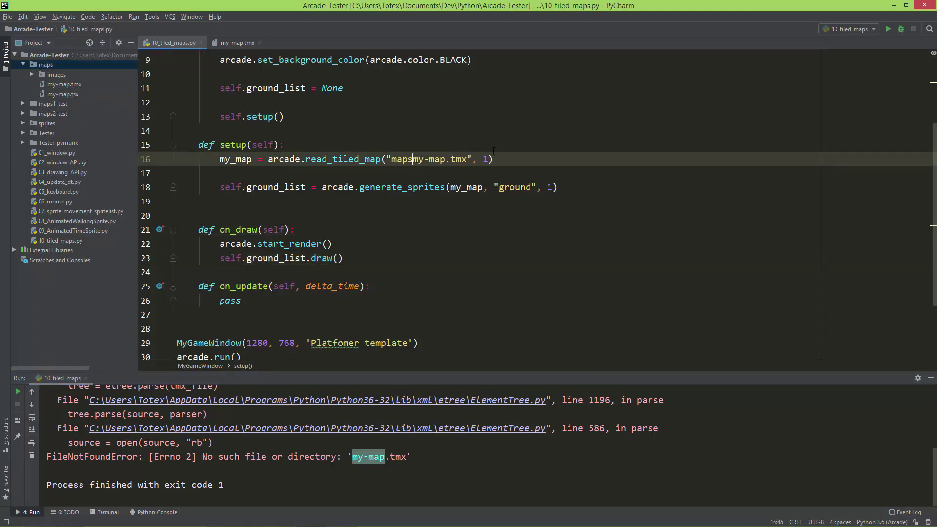
pyautogui.write('/')
pyautogui.moveTo(473, 159); pyautogui.dragTo(387, 159)
pyautogui.click(887, 30)
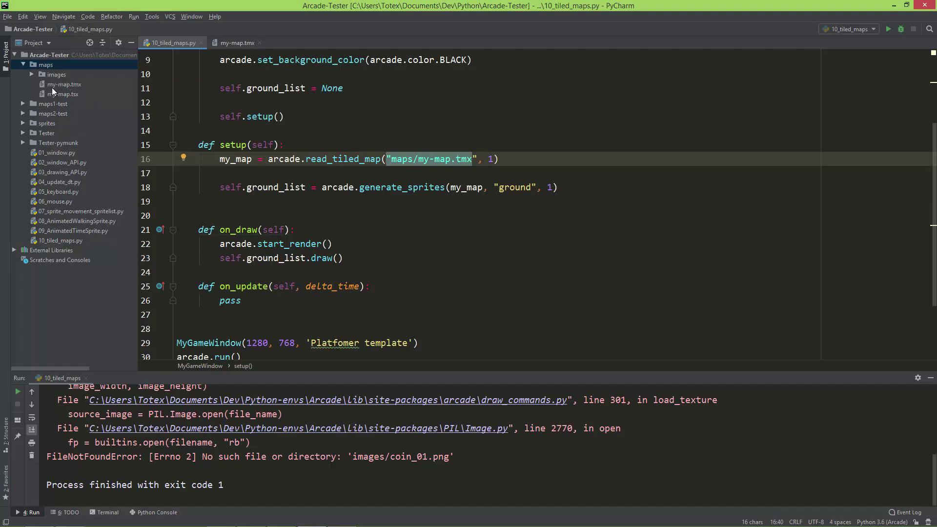
# Step: Move the images folder from maps to the Arcade-Tester root, confirming the Move dialog
pyautogui.click(56, 74)
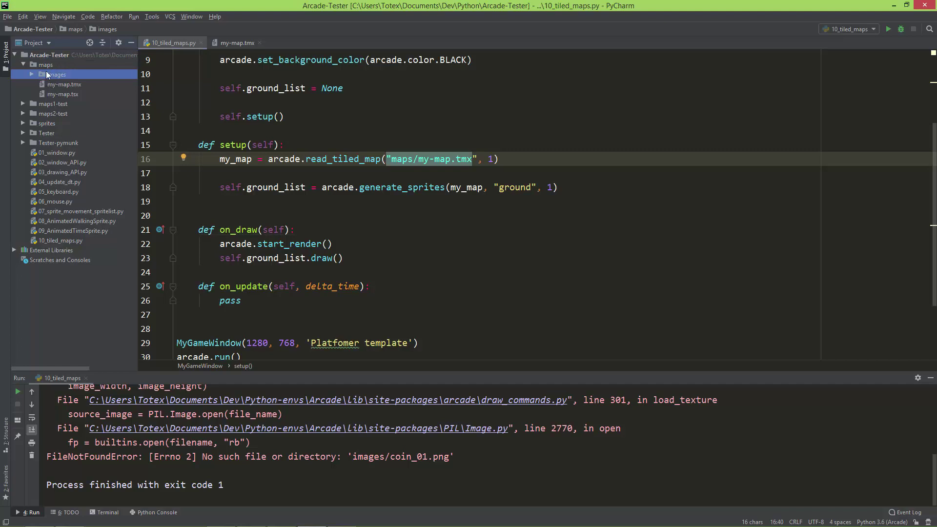
pyautogui.moveTo(41, 76); pyautogui.dragTo(59, 56)
pyautogui.click(541, 305)
pyautogui.click(55, 85)
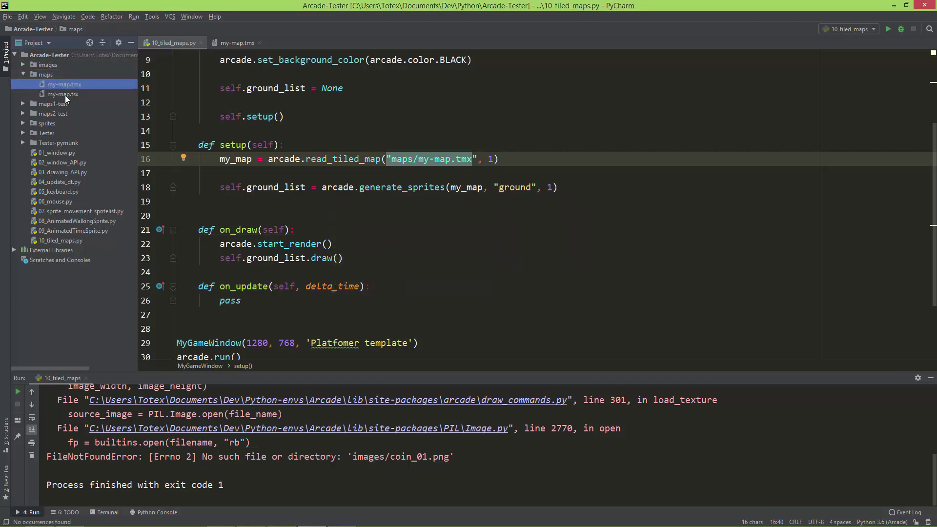
# Step: Collapse the maps folder and check the images folder's contents in the project tree
pyautogui.click(24, 74)
pyautogui.click(48, 55)
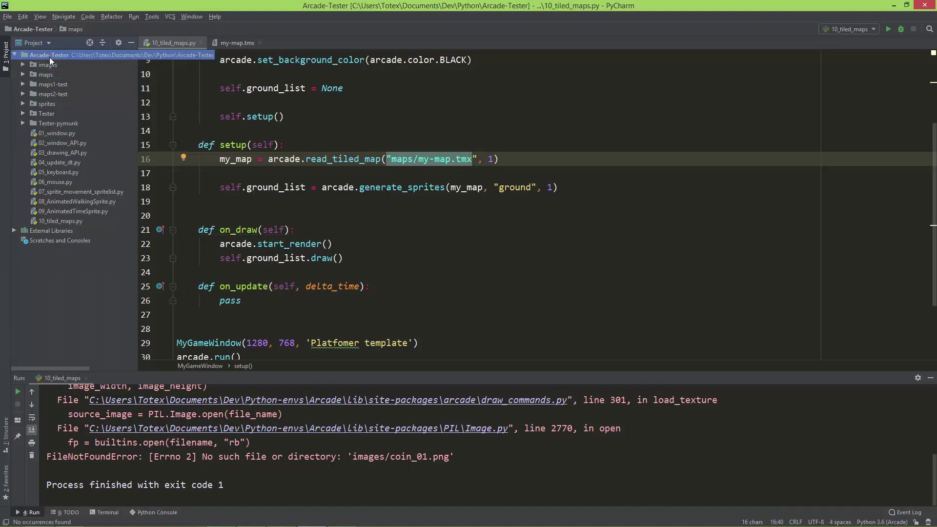
pyautogui.click(23, 65)
pyautogui.click(24, 65)
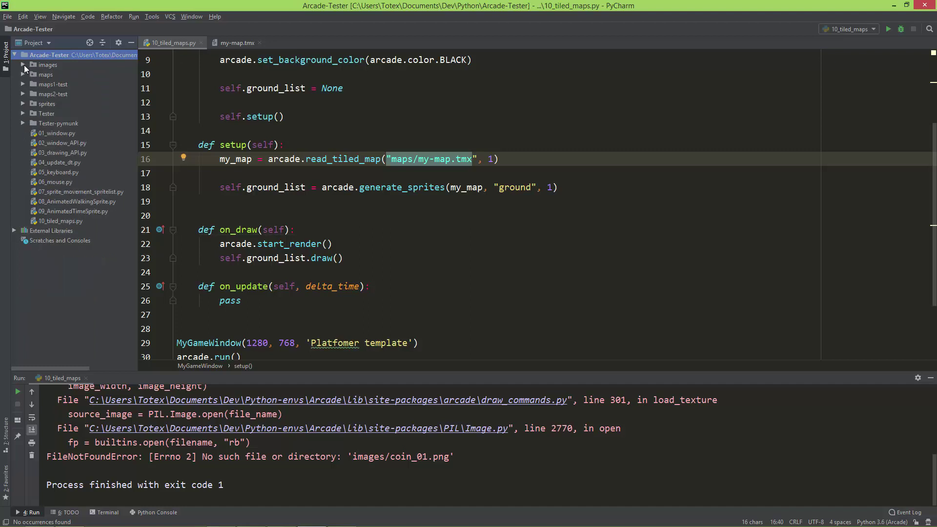
# Step: Rerun the script and move the Platformer game window up and left
pyautogui.click(522, 160)
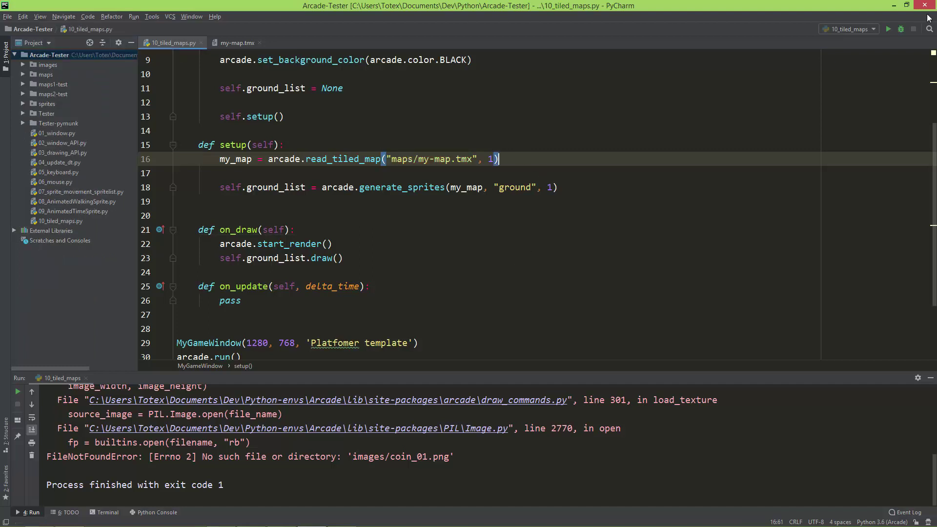
pyautogui.hotkey('shift', 'F10')
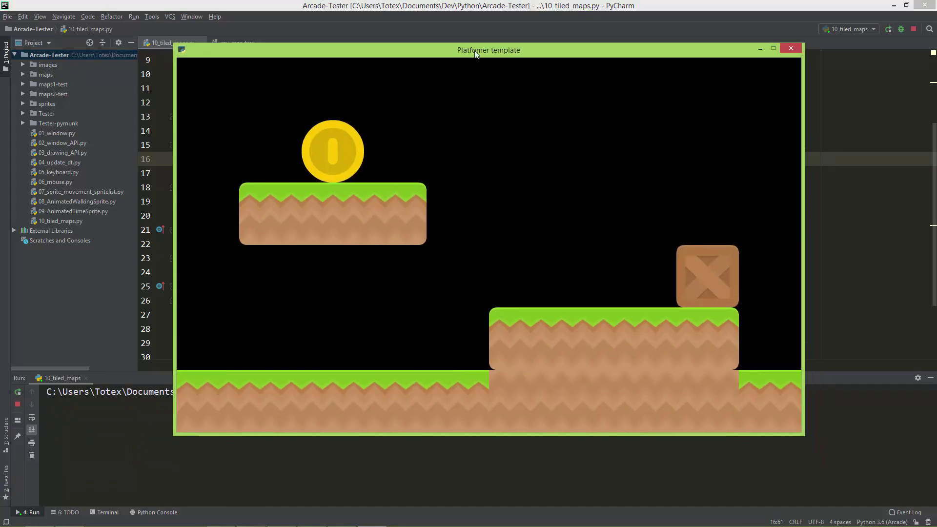
pyautogui.moveTo(497, 93); pyautogui.dragTo(474, 40)
# Step: Compare with the original map in Tiled, hide Tiled again, and close the game window
pyautogui.click(120, 520)
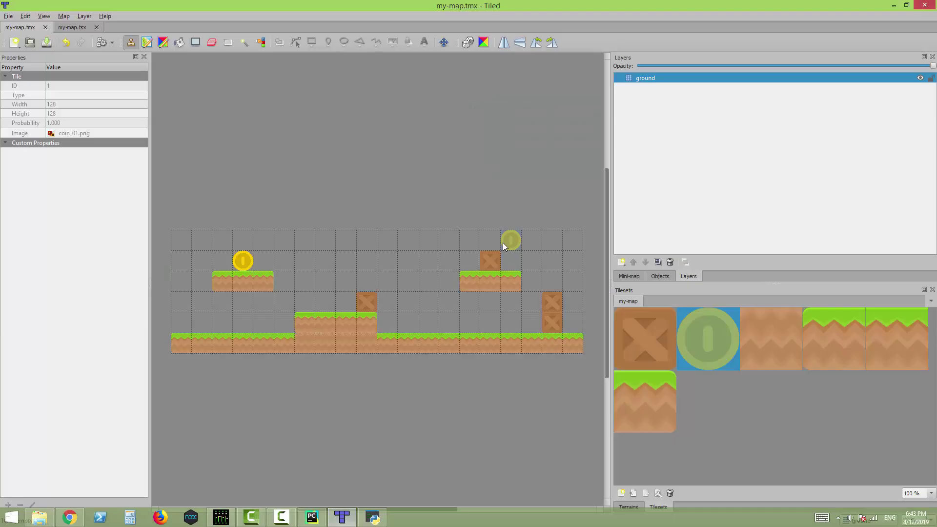
pyautogui.click(893, 6)
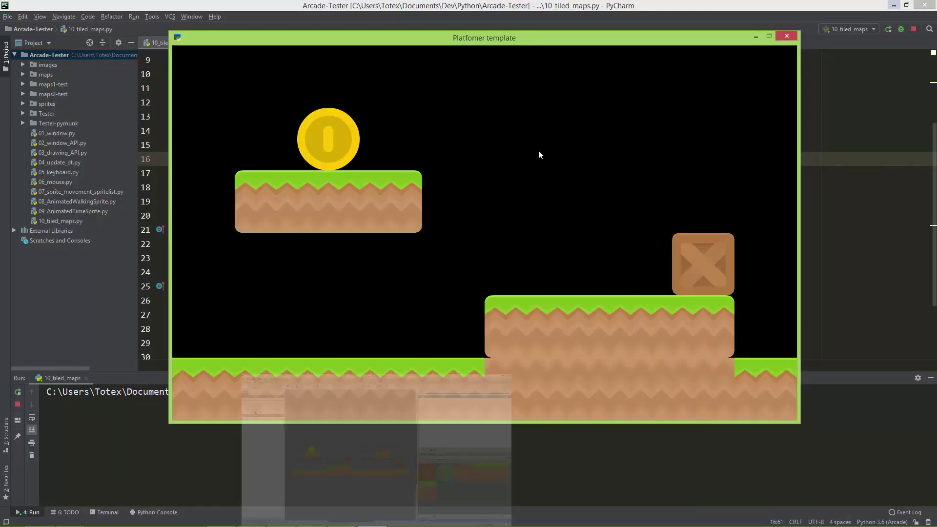
pyautogui.click(786, 38)
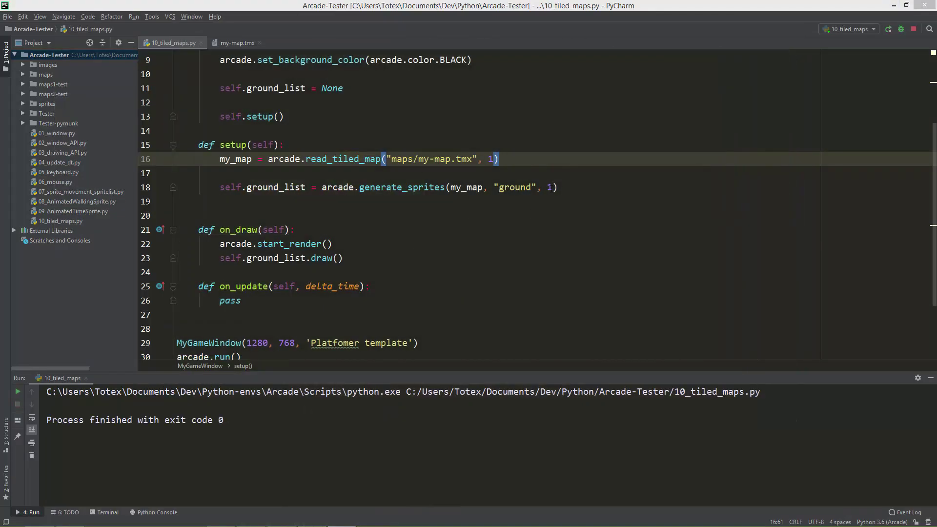
# Step: Change the generate_sprites scale on line 18 from 1 to 0.5, run it, then close the game window
pyautogui.click(553, 188)
pyautogui.press('BackSpace')
pyautogui.press('BackSpace')
pyautogui.write('0.5')
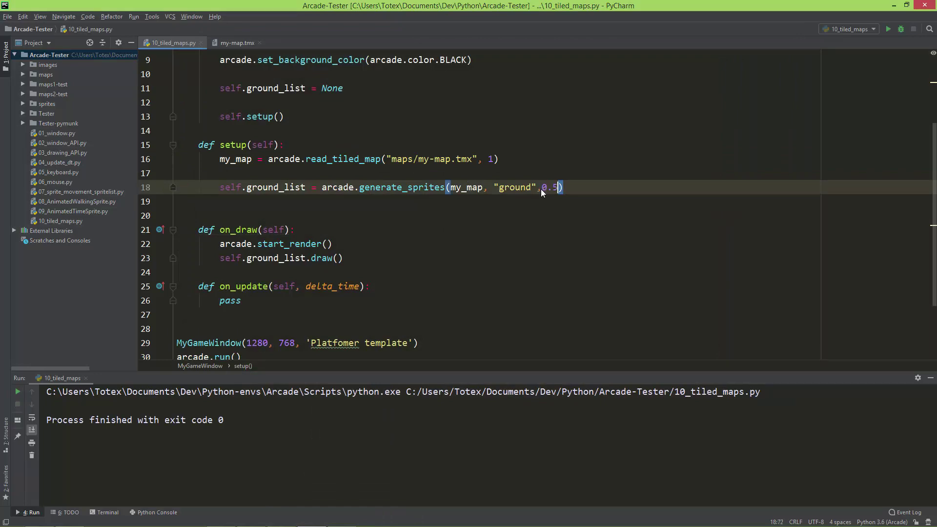
pyautogui.click(541, 188)
pyautogui.hotkey('shift', 'F10')
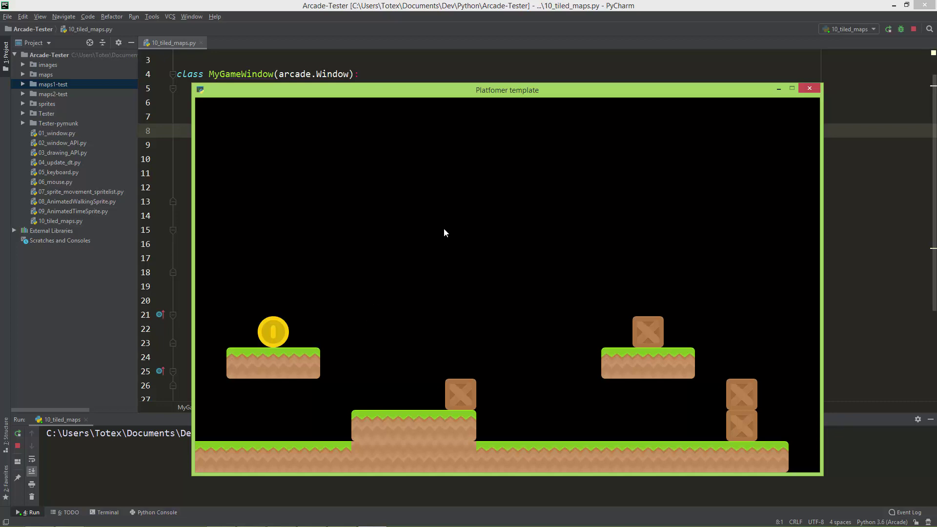
pyautogui.click(809, 89)
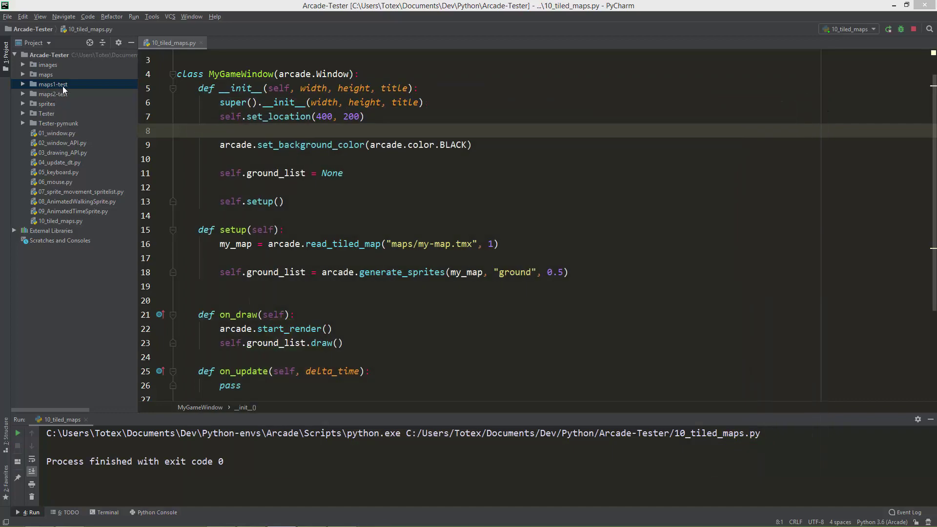
# Step: Expand maps1-test, close 10_tiled_maps.py and open my-map.tmx and my-map.tsx
pyautogui.click(22, 84)
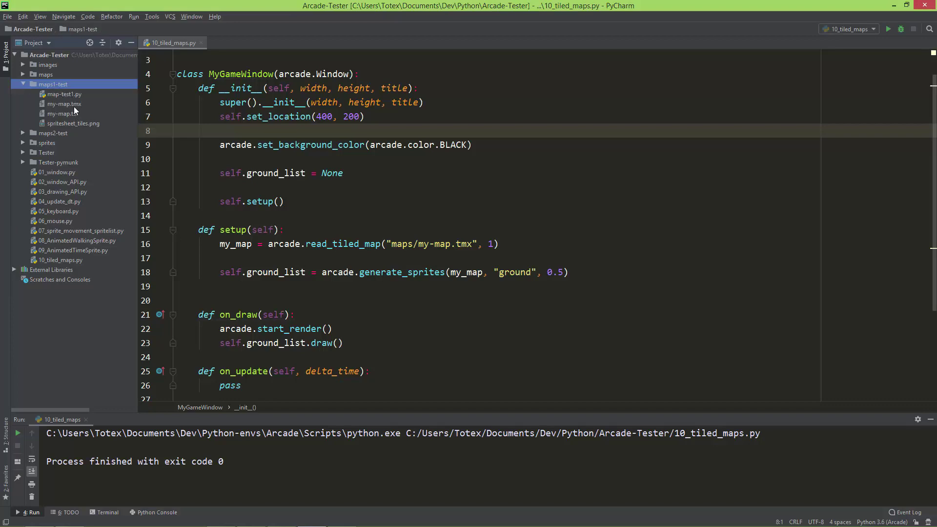
pyautogui.click(201, 43)
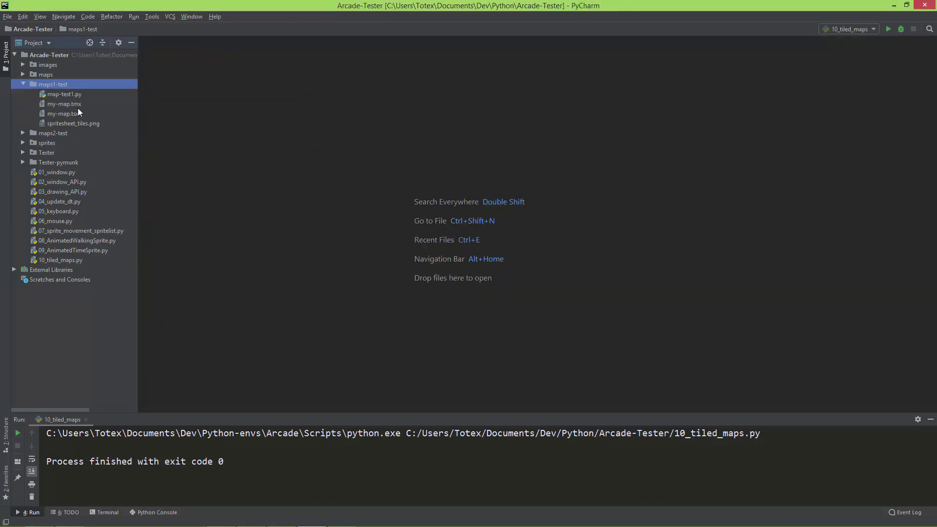
pyautogui.doubleClick(64, 103)
pyautogui.doubleClick(63, 114)
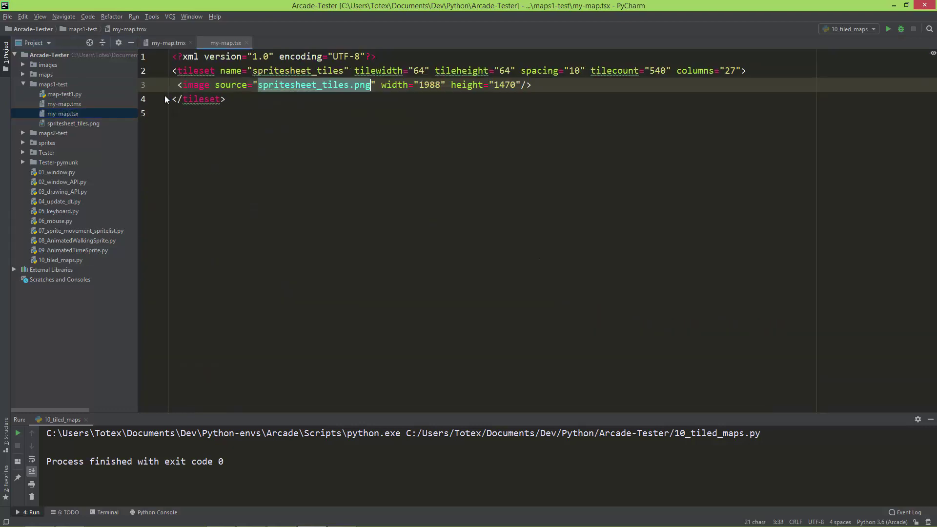
# Step: Inspect my-map.tmx: its my-map.tsx tileset source and the CSV tile data rows
pyautogui.click(169, 43)
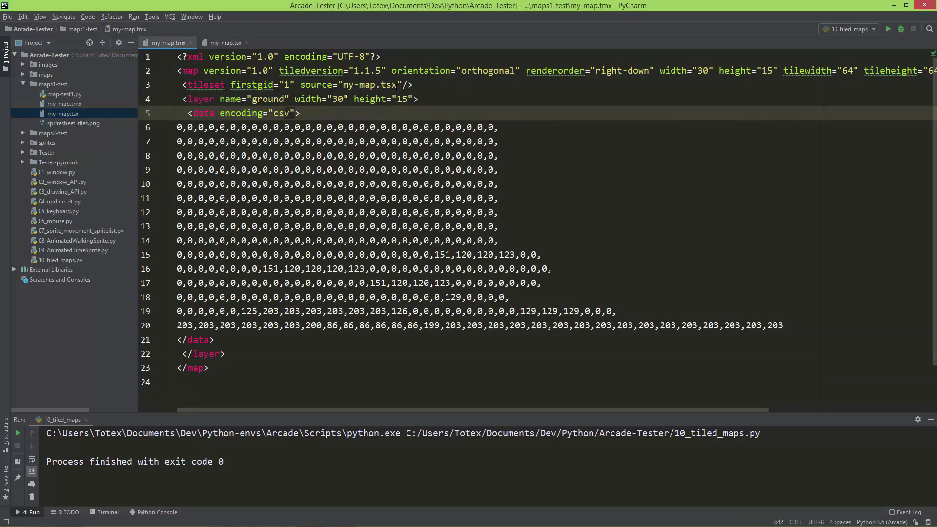
pyautogui.moveTo(397, 84); pyautogui.dragTo(343, 85)
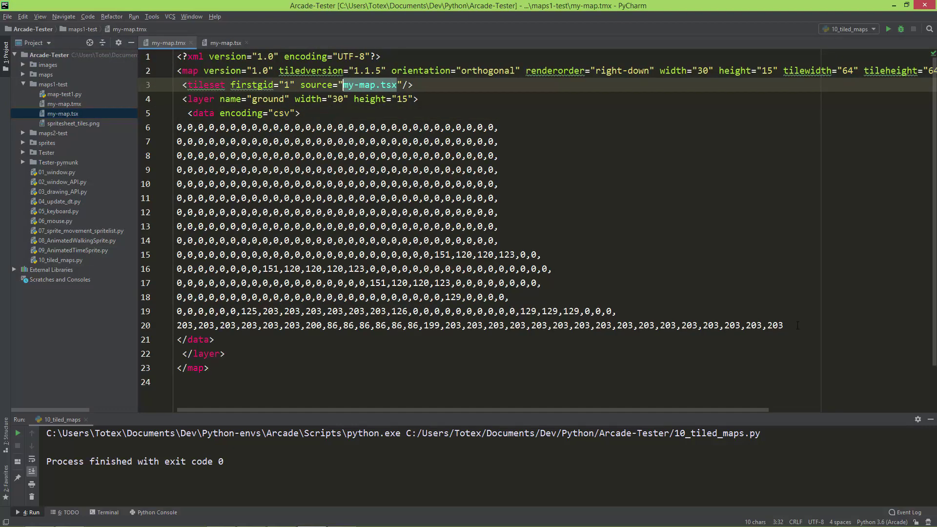
pyautogui.moveTo(784, 325); pyautogui.dragTo(178, 127)
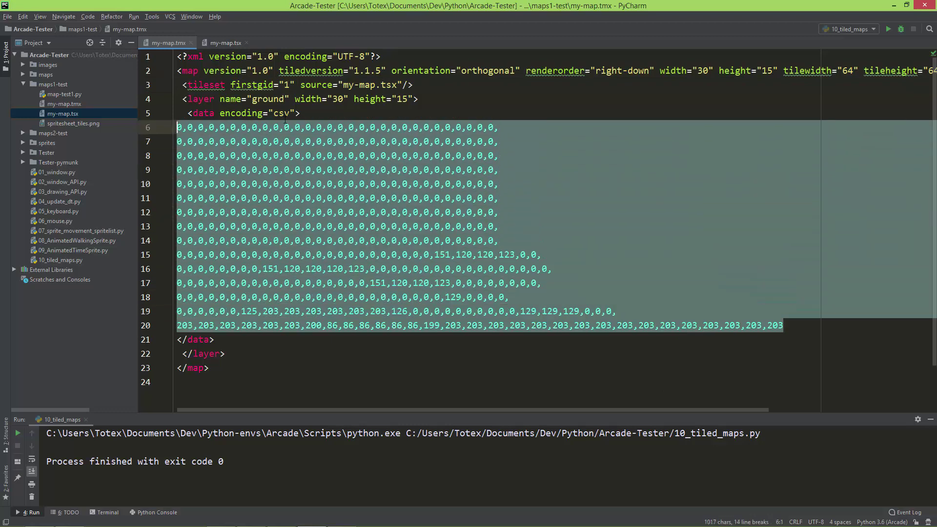
# Step: Inspect the image source in my-map.tsx, then view spritesheet_tiles.png
pyautogui.click(226, 42)
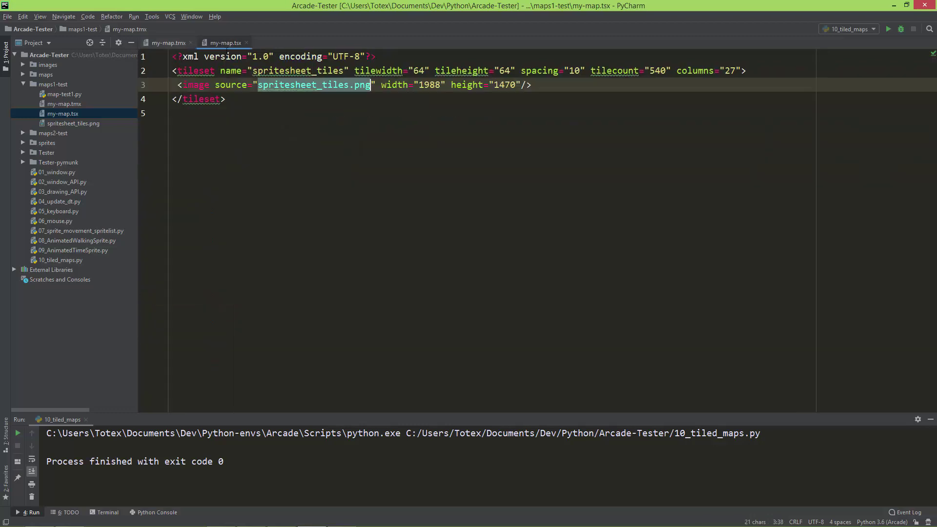
pyautogui.click(339, 113)
pyautogui.moveTo(257, 85); pyautogui.dragTo(372, 85)
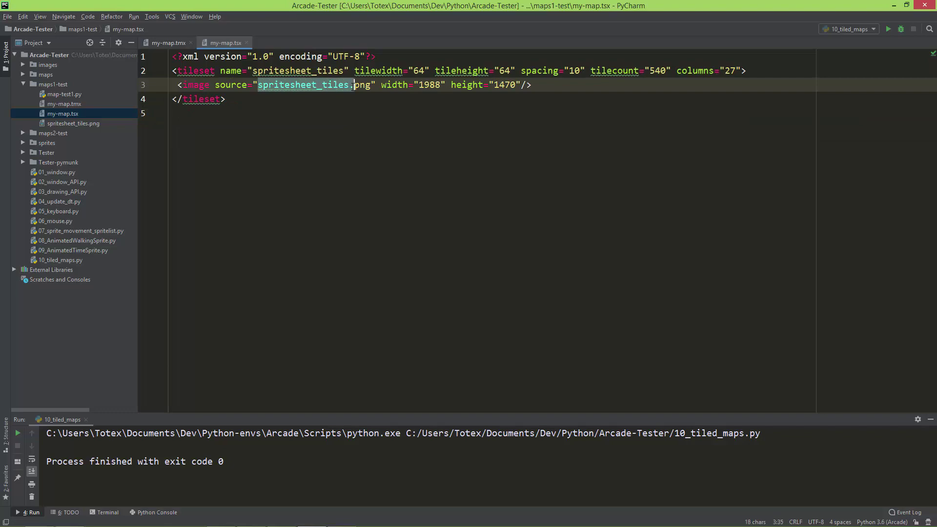
pyautogui.doubleClick(95, 122)
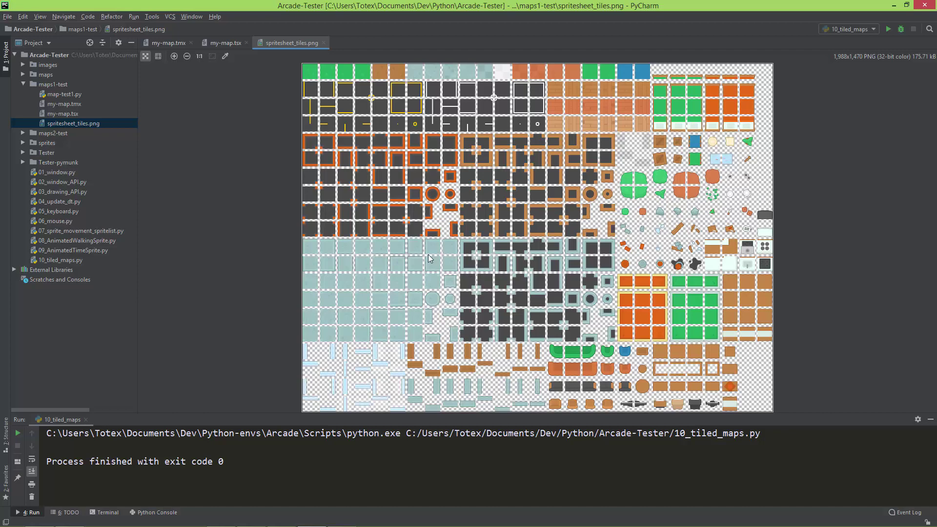
# Step: Run map-test1.py, which opens an empty game window, then close that window
pyautogui.doubleClick(63, 94)
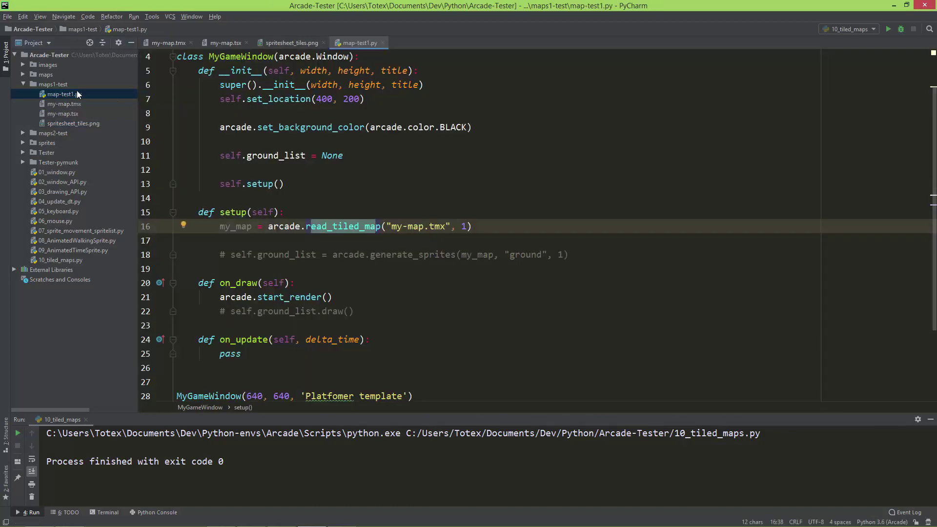
pyautogui.rightClick(563, 155)
pyautogui.click(590, 270)
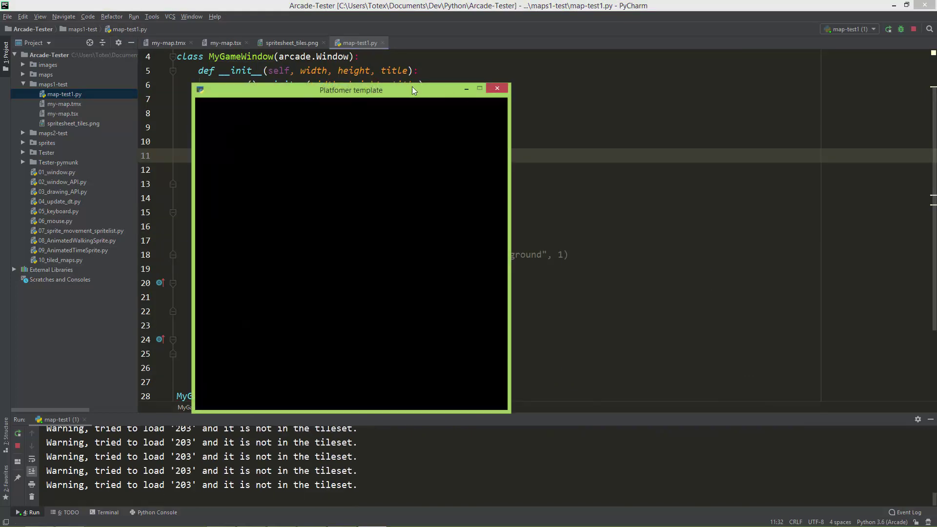
pyautogui.moveTo(412, 90); pyautogui.dragTo(626, 63)
pyautogui.click(718, 65)
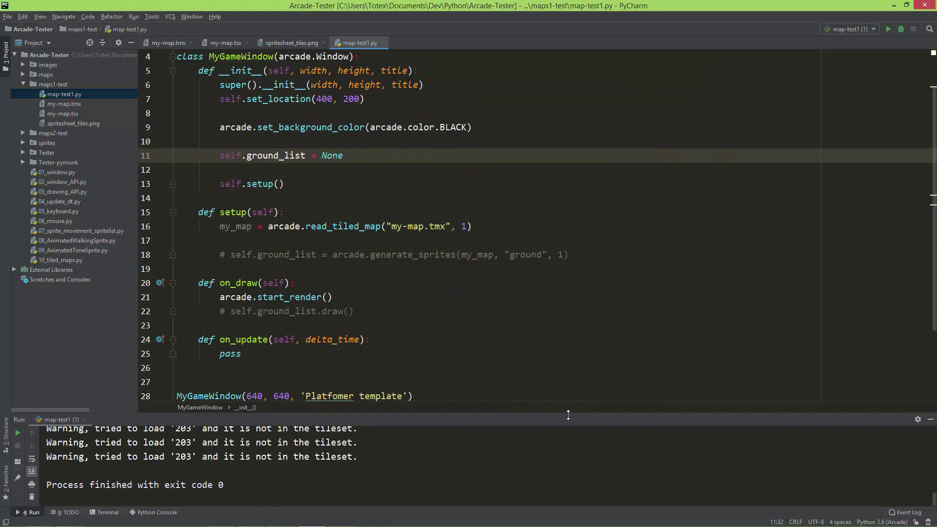
# Step: Enlarge the console to read the 'not in the tileset' warnings, then enlarge the spritesheet image view
pyautogui.moveTo(568, 415); pyautogui.dragTo(569, 228)
pyautogui.moveTo(46, 455); pyautogui.dragTo(355, 456)
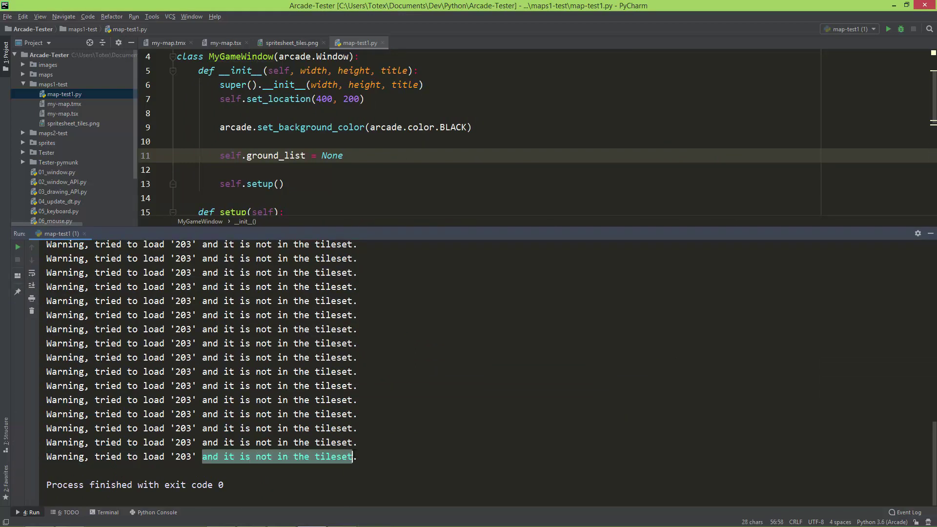
pyautogui.scroll(5, 294, 366)
pyautogui.click(291, 43)
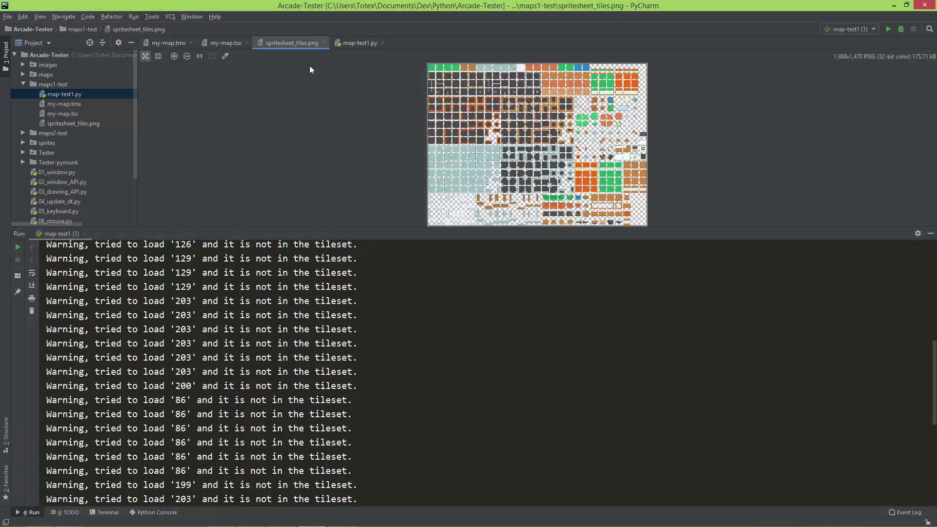
pyautogui.moveTo(537, 239); pyautogui.dragTo(511, 447)
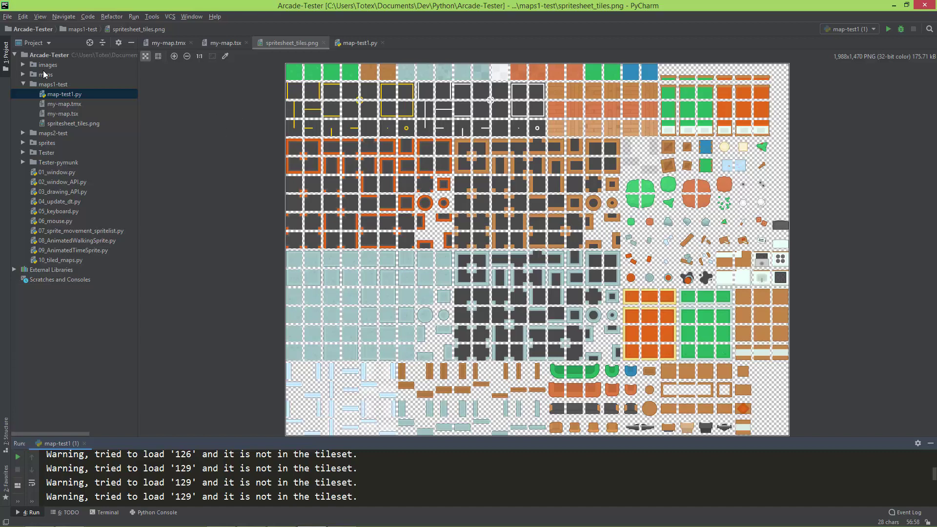
# Step: Expand the images folder, show it in File Explorer and select all six tile PNGs
pyautogui.click(23, 65)
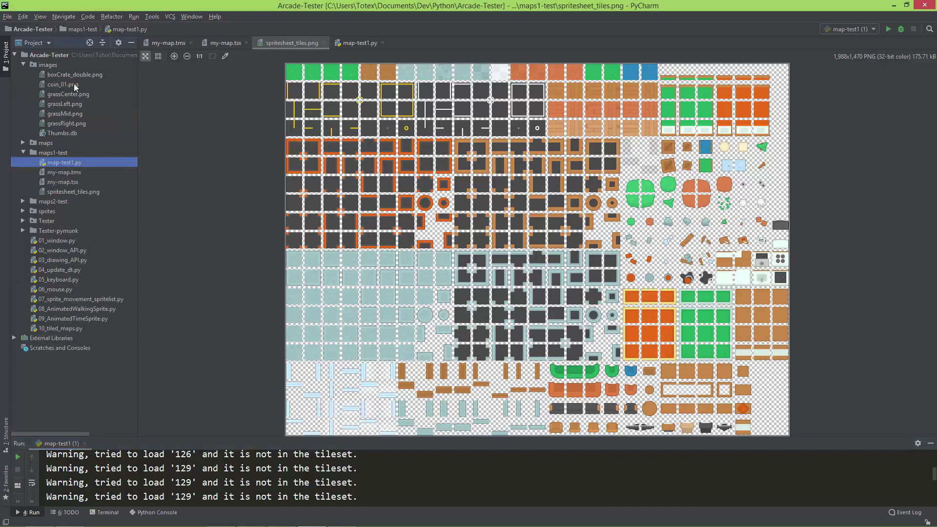
pyautogui.moveTo(469, 525)
pyautogui.click(68, 518)
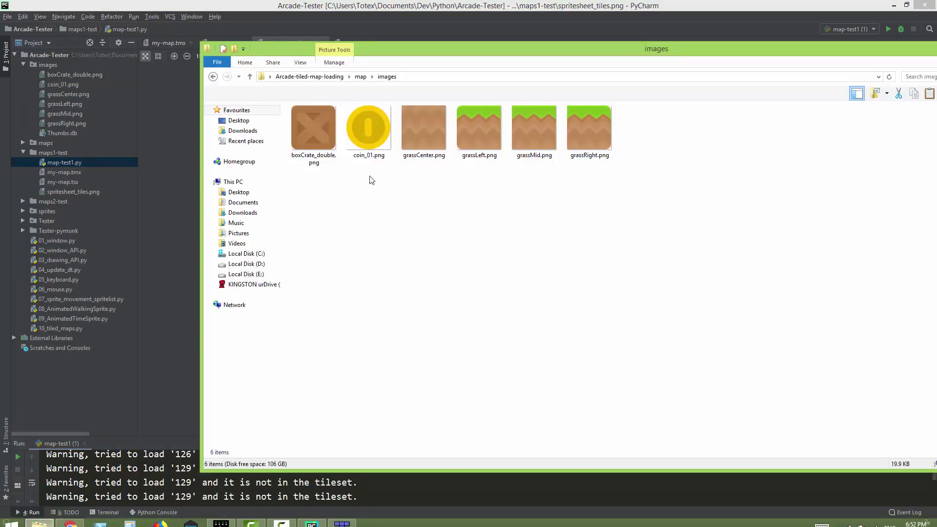
pyautogui.moveTo(289, 175); pyautogui.dragTo(615, 109)
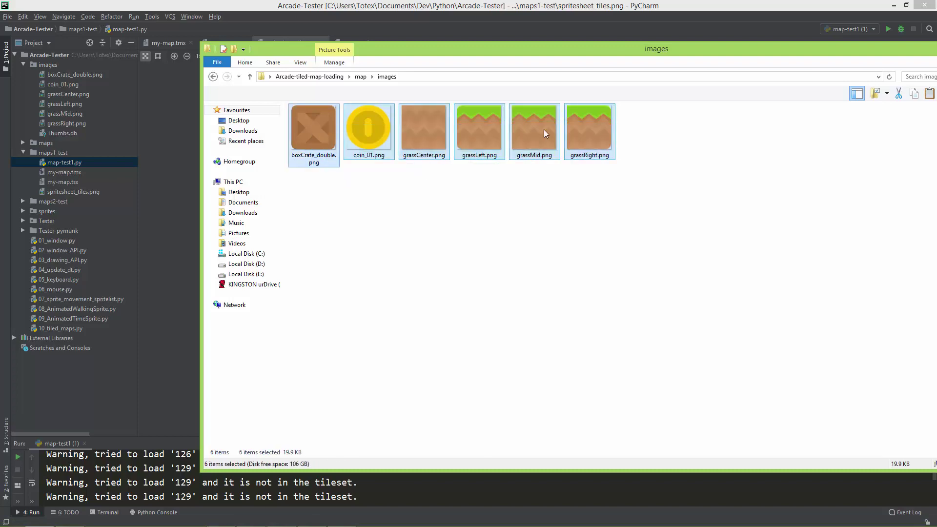